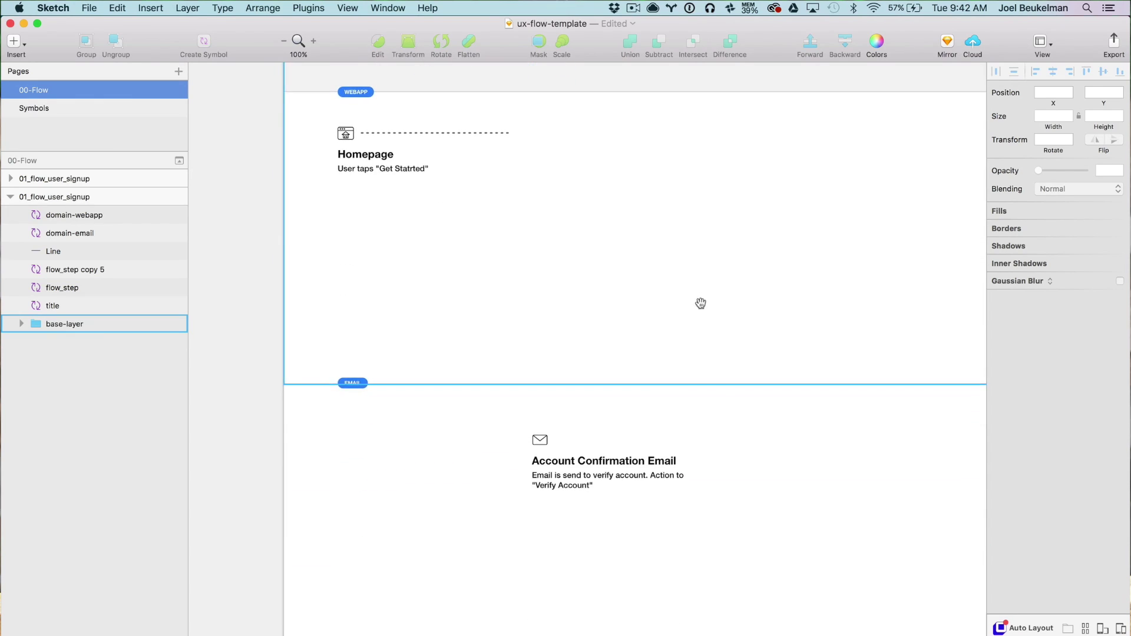
Hide the base-layer group of the user signup artboard and show it again.
drag(767, 572, 761, 525)
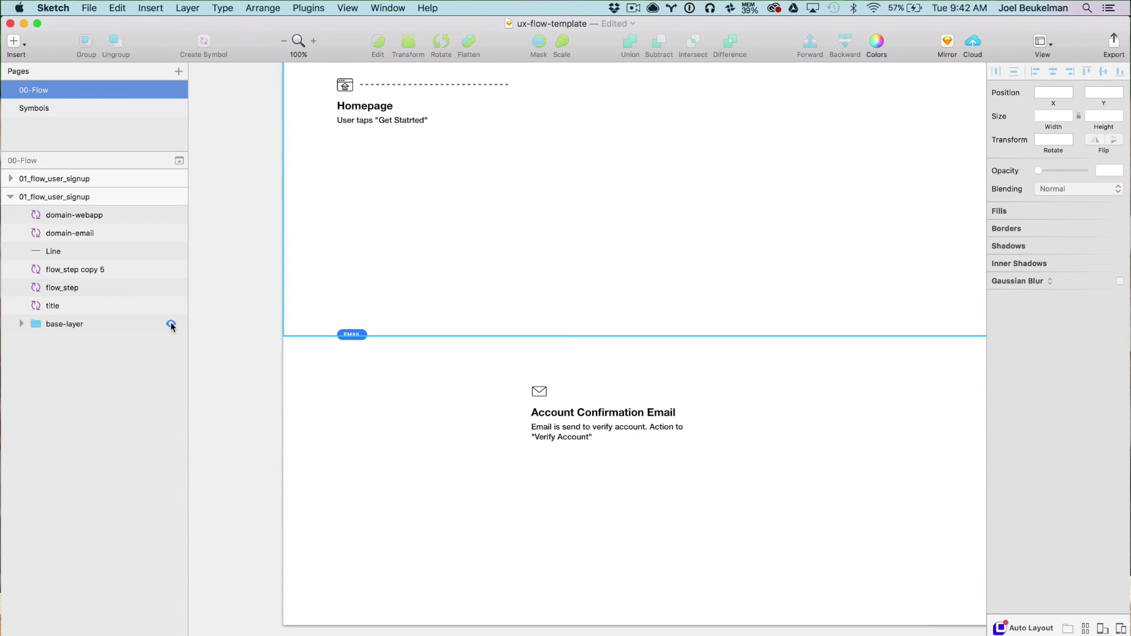
scroll(247, 252, up, 10)
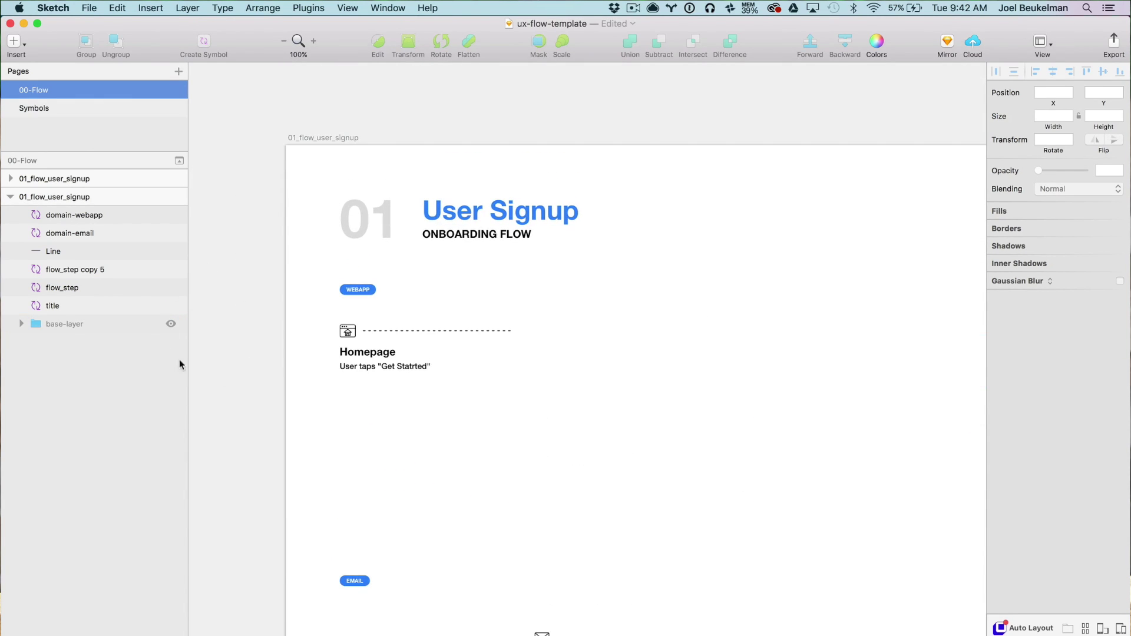
click(171, 324)
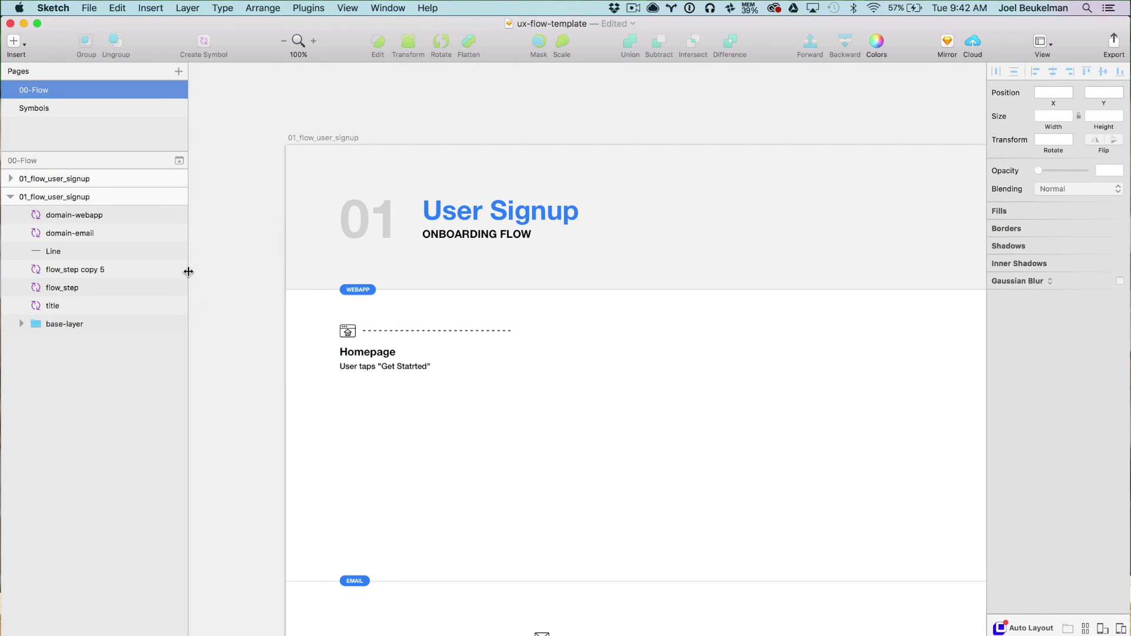
Inspect the title, confirmation email and Homepage step symbols on the user signup artboard.
scroll(221, 229, down, 3)
scroll(530, 294, right, 5)
drag(454, 359, 768, 359)
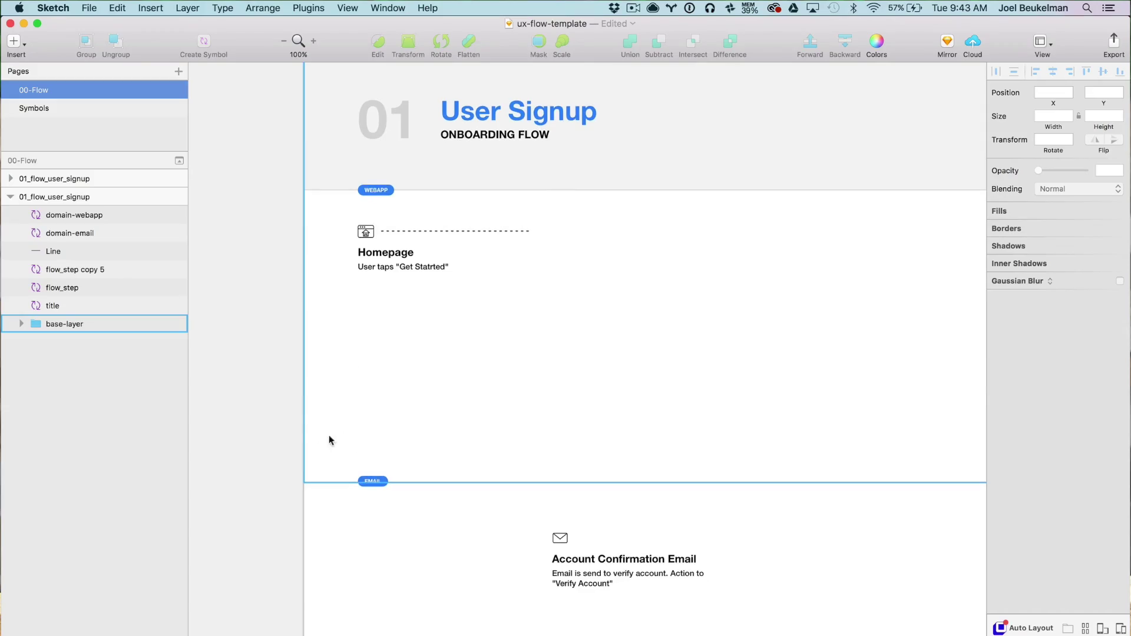
scroll(329, 435, down, 2)
click(126, 307)
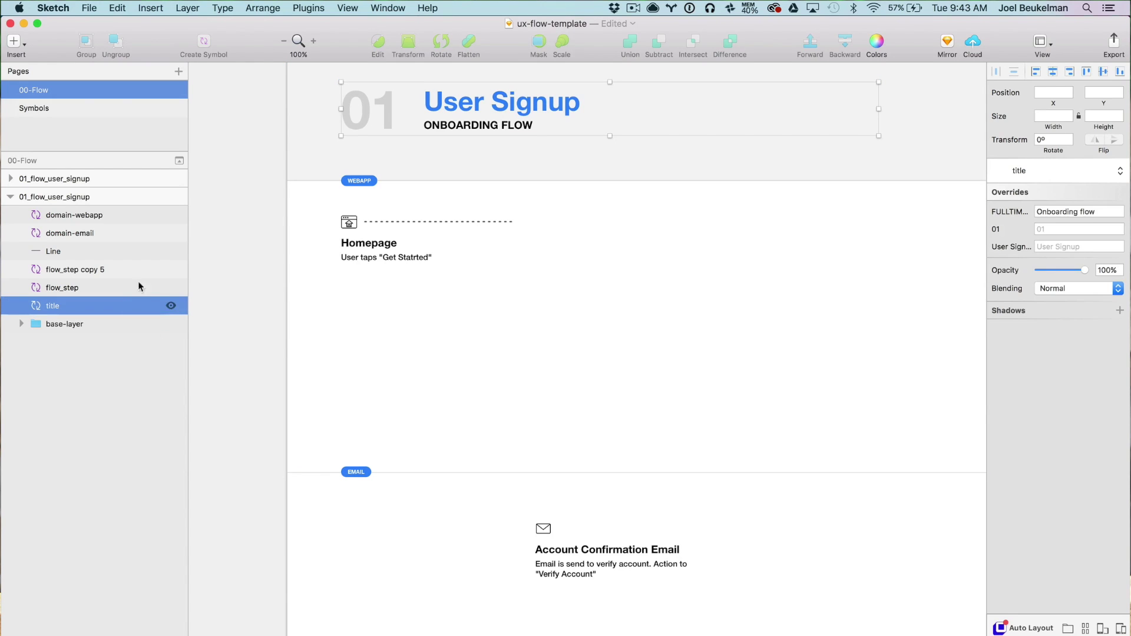
click(117, 271)
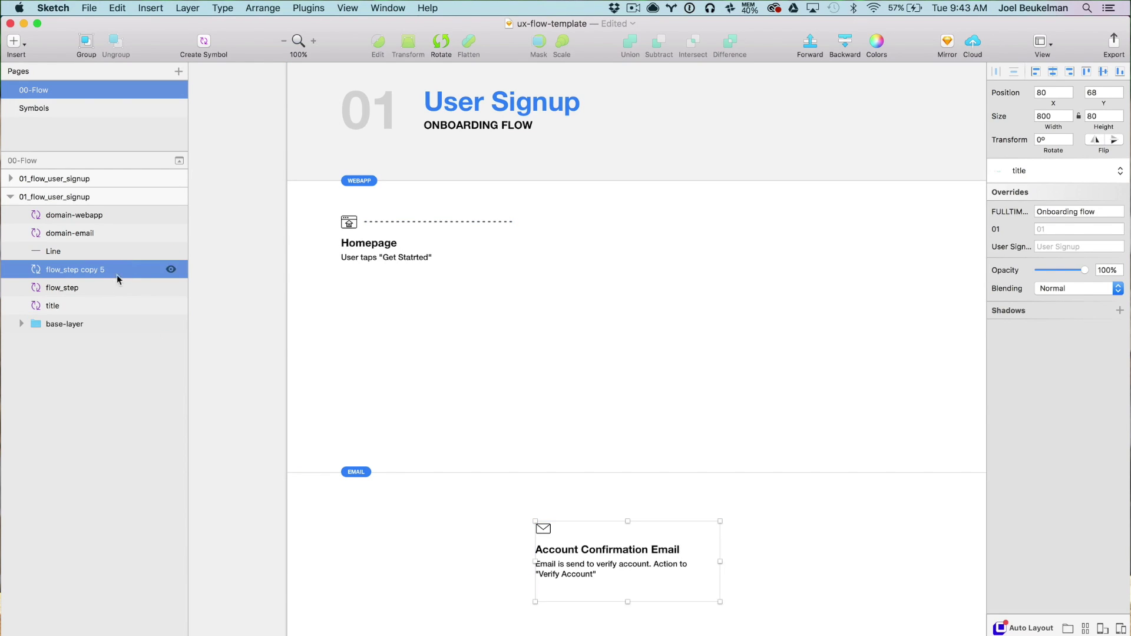
click(348, 257)
click(264, 246)
Open the master symbol of the Homepage step and view the flow-step symbols around it.
double_click(377, 258)
drag(436, 337, 756, 412)
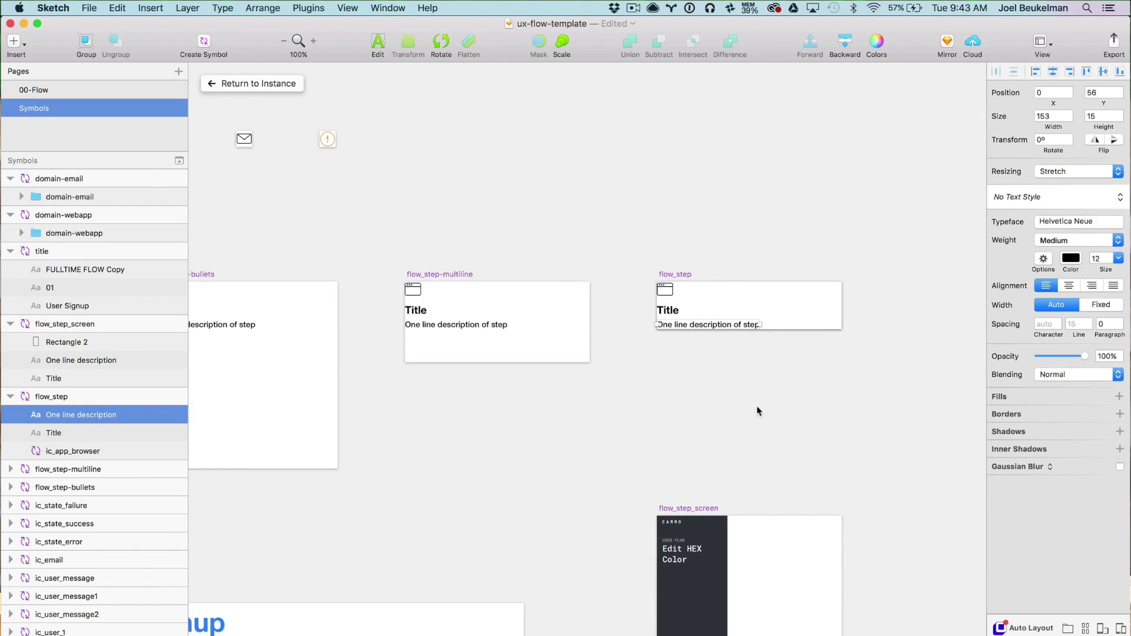
scroll(607, 407, left, 5)
click(655, 434)
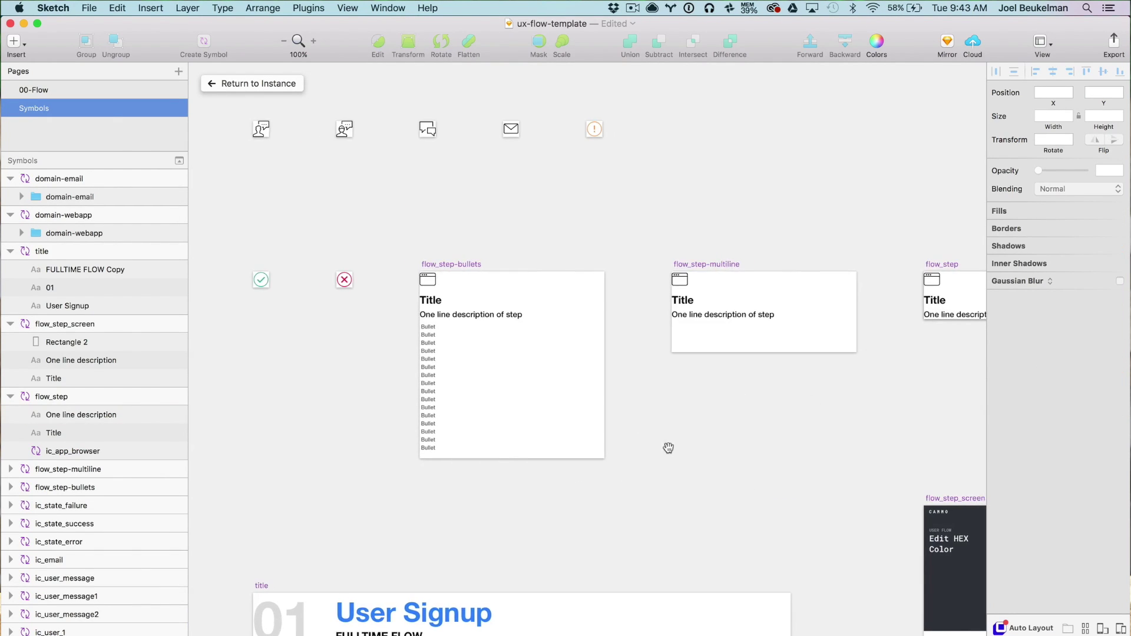
drag(666, 450, 848, 452)
scroll(847, 452, right, 7)
scroll(848, 452, down, 1)
Examine the flow_step, flow_step-multiline and flow_step-bullets symbols in turn.
click(450, 249)
click(696, 250)
click(723, 216)
scroll(727, 226, right, 5)
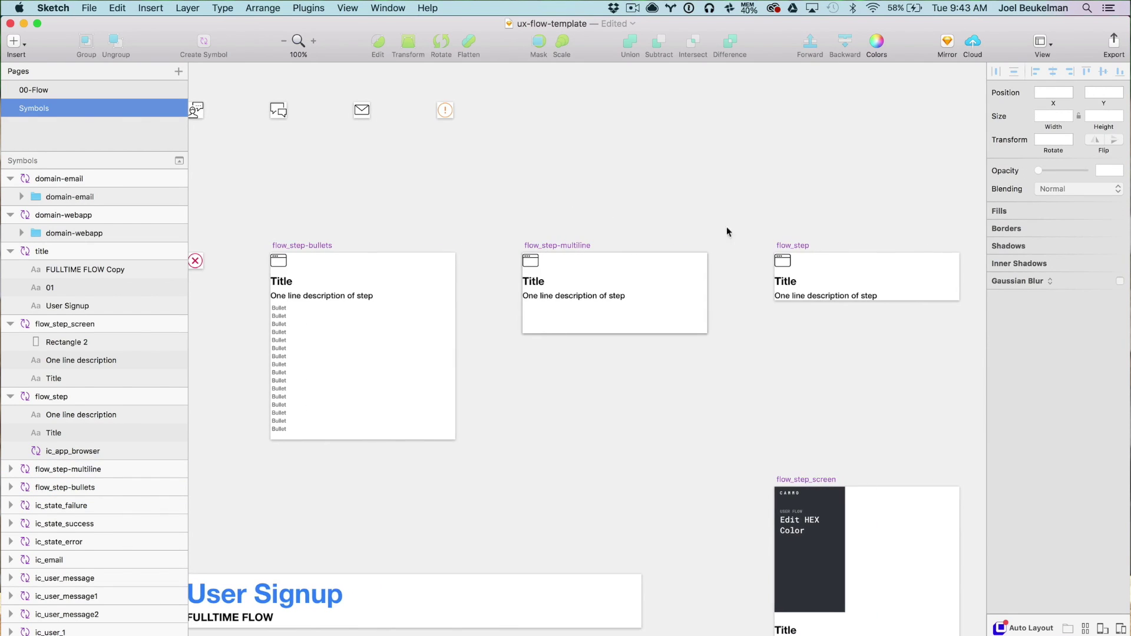
click(795, 246)
scroll(731, 242, right, 6)
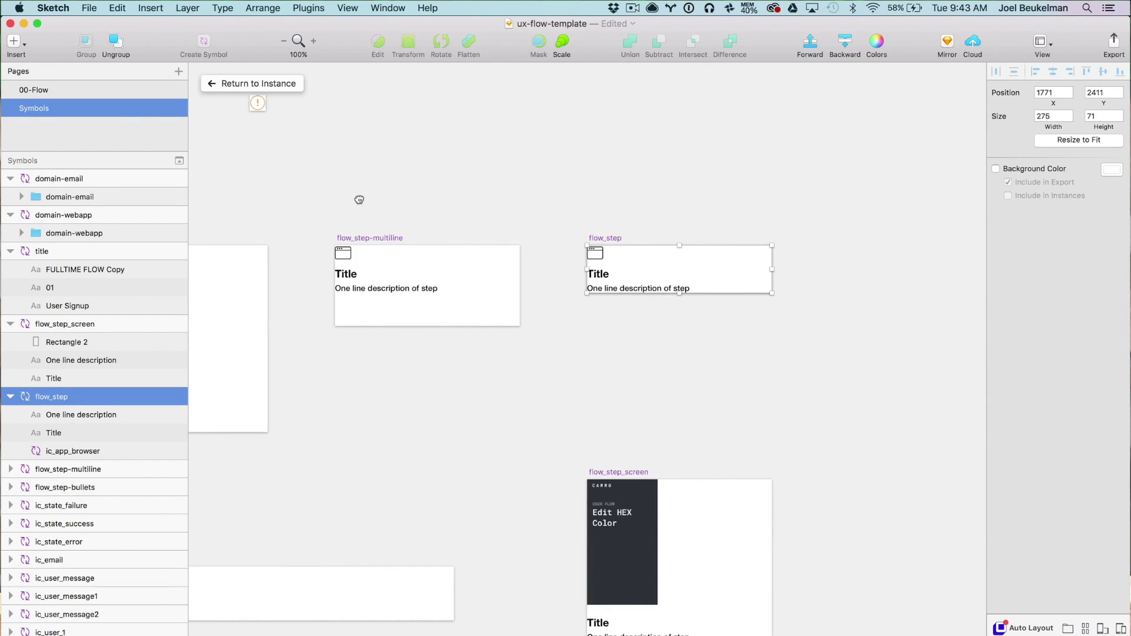
drag(349, 199, 497, 212)
click(508, 242)
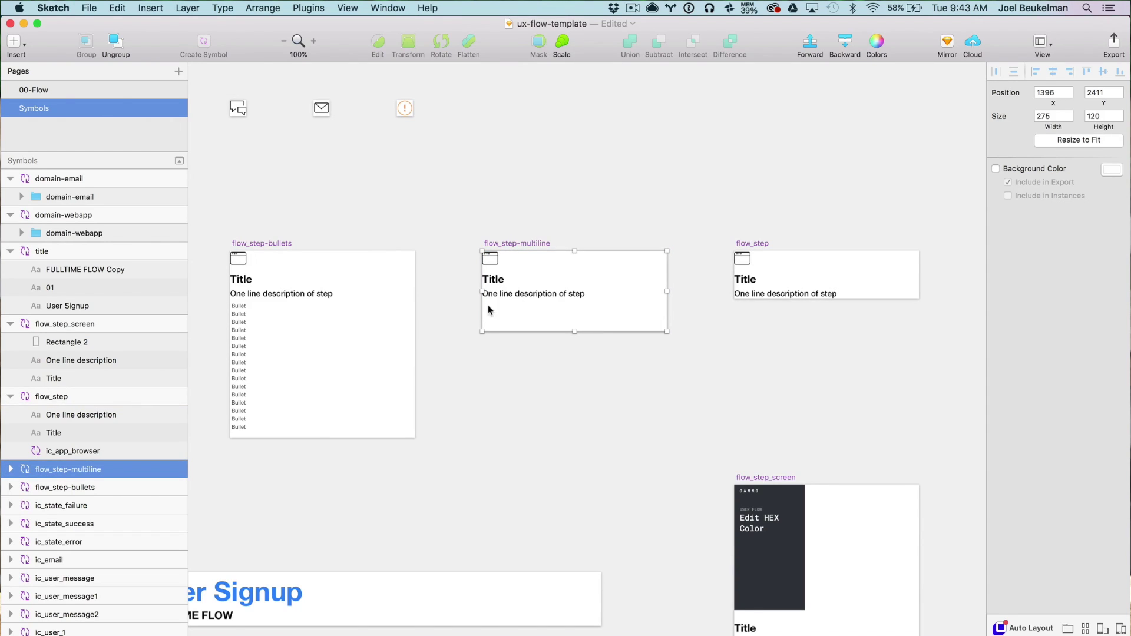
key(Tab)
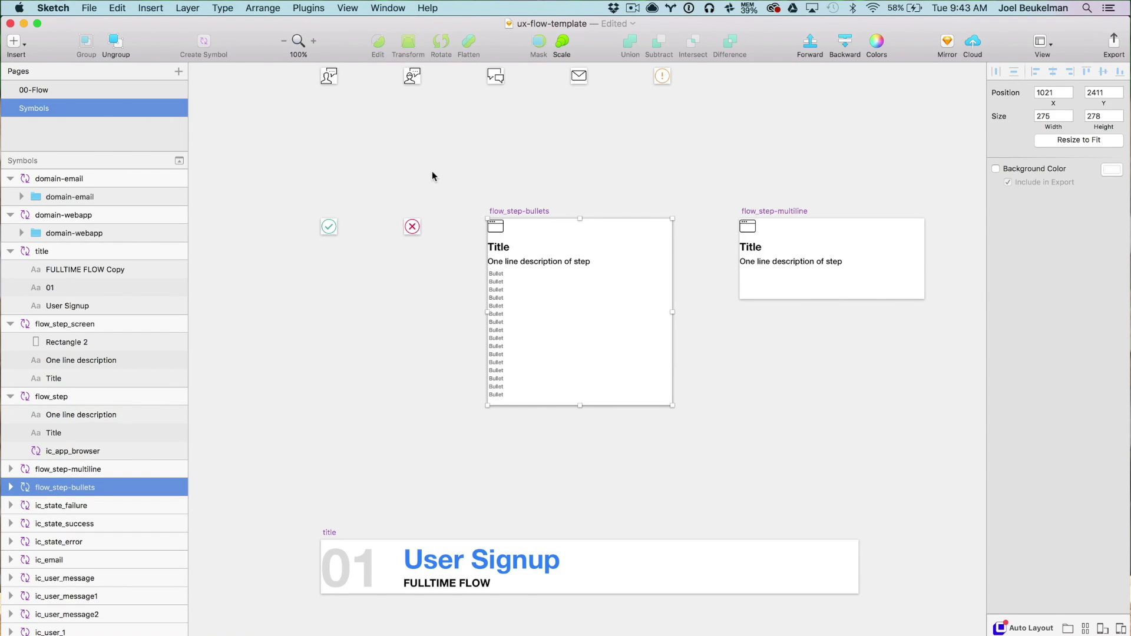
Look through the icon symbols available above the flow-step symbols.
scroll(458, 161, up, 5)
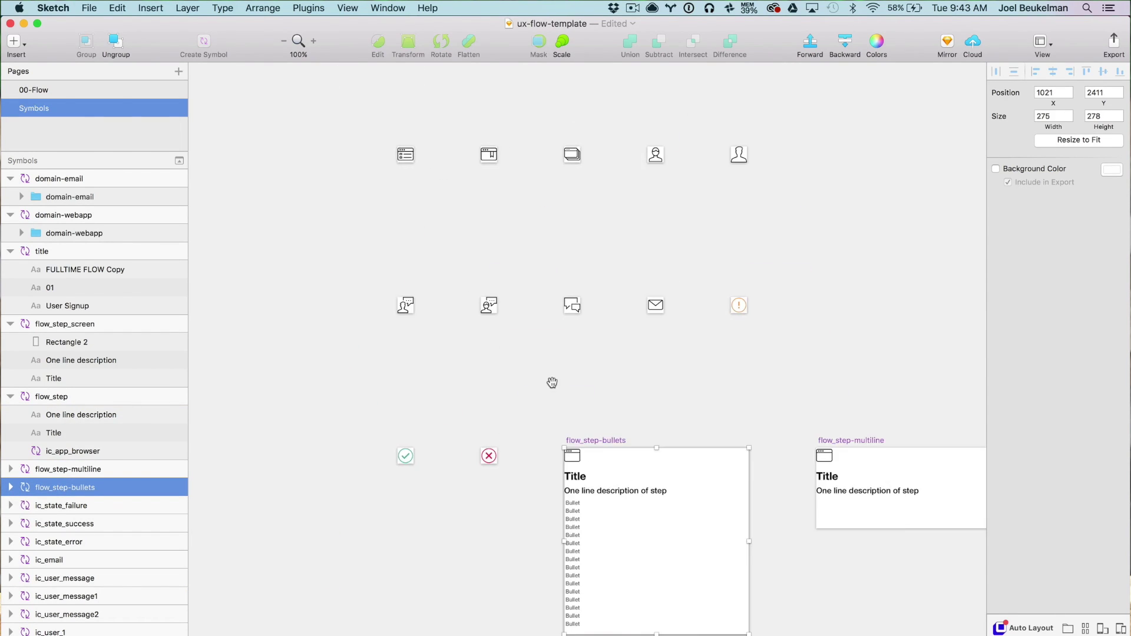
drag(736, 198, 737, 498)
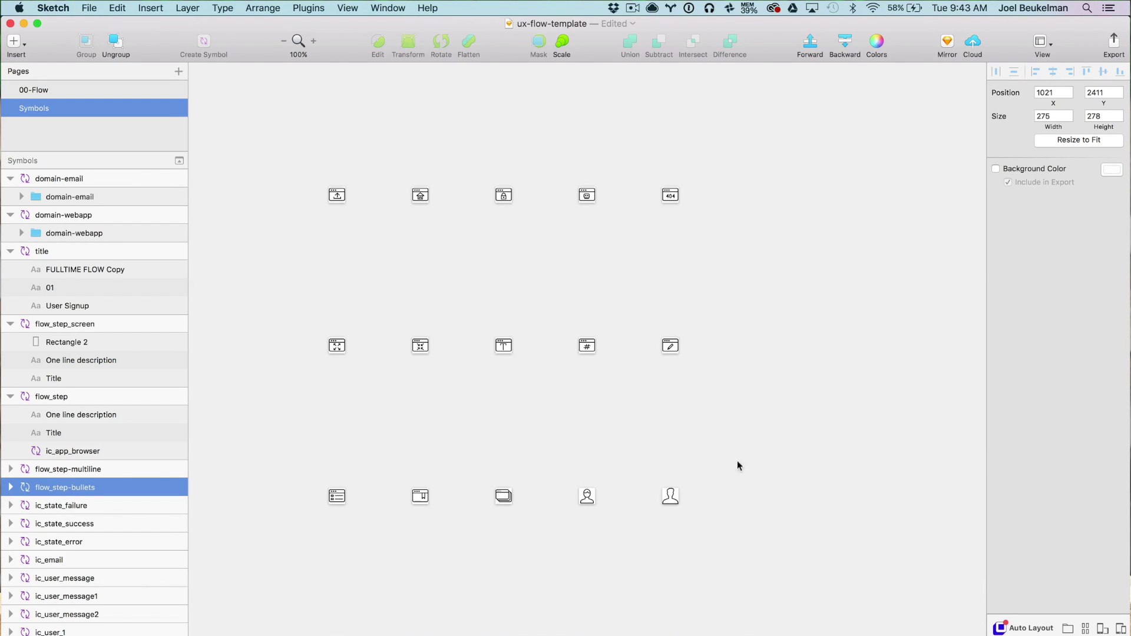
drag(736, 203, 735, 374)
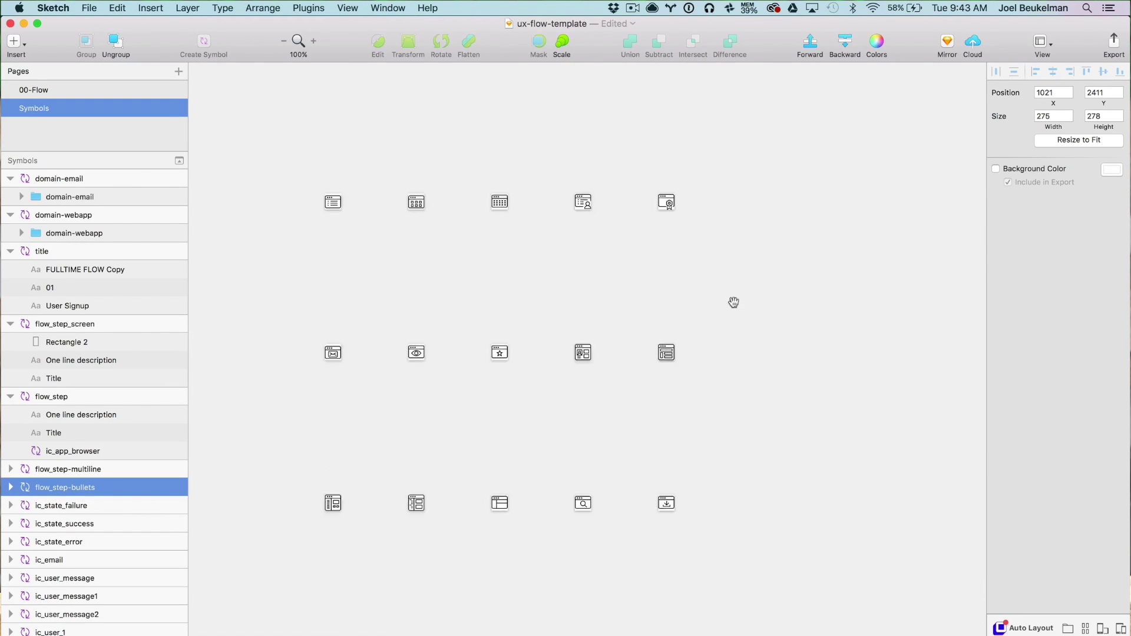
drag(733, 283, 735, 468)
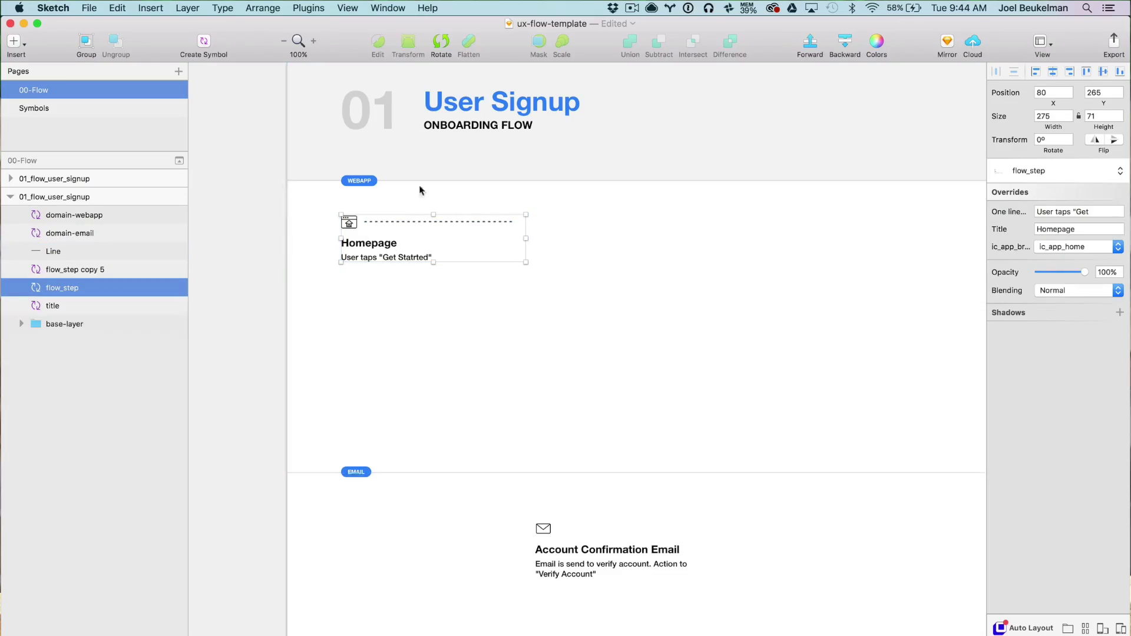
Duplicate the Homepage step on the 00-Flow page and place the copy directly beside it at X 355.
click(236, 244)
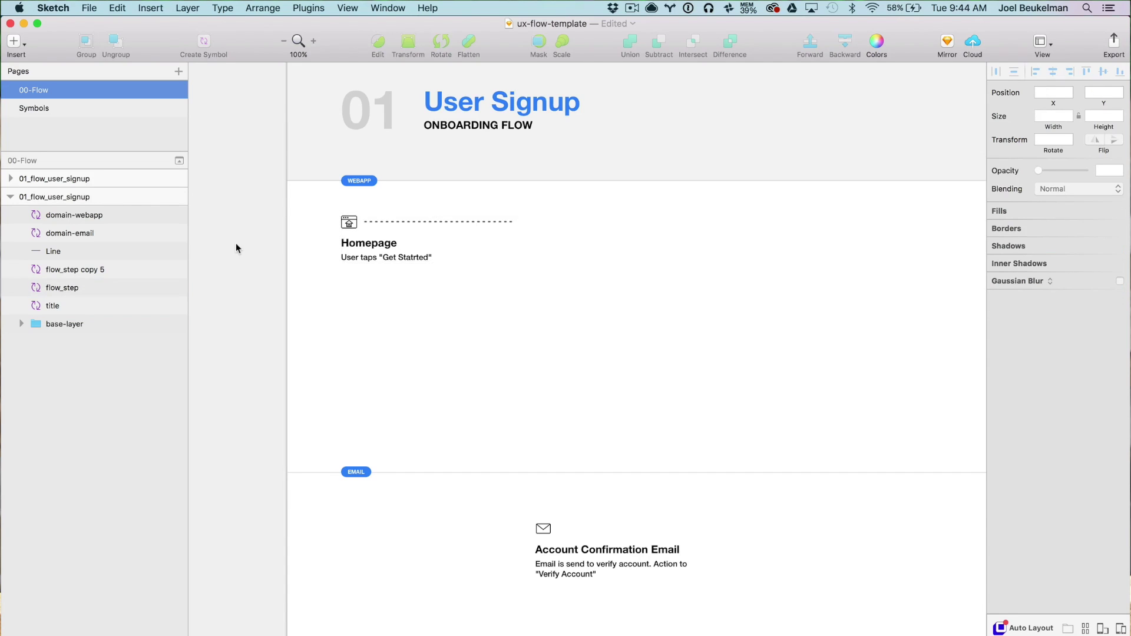
key(super+plus)
drag(236, 245, 522, 358)
click(414, 228)
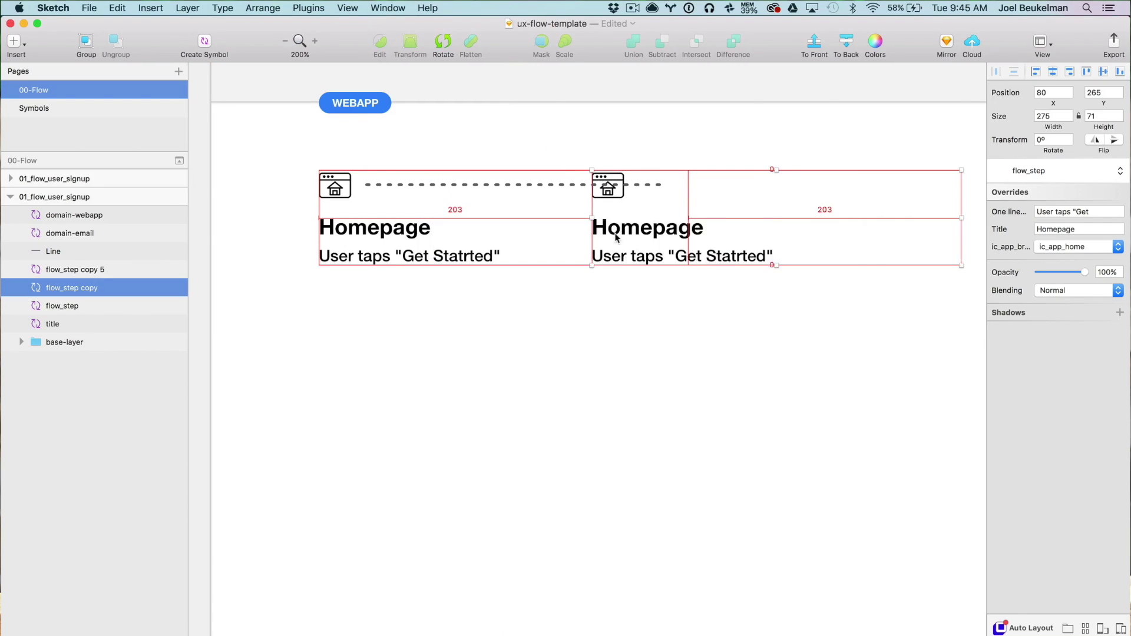
drag(609, 230, 709, 230)
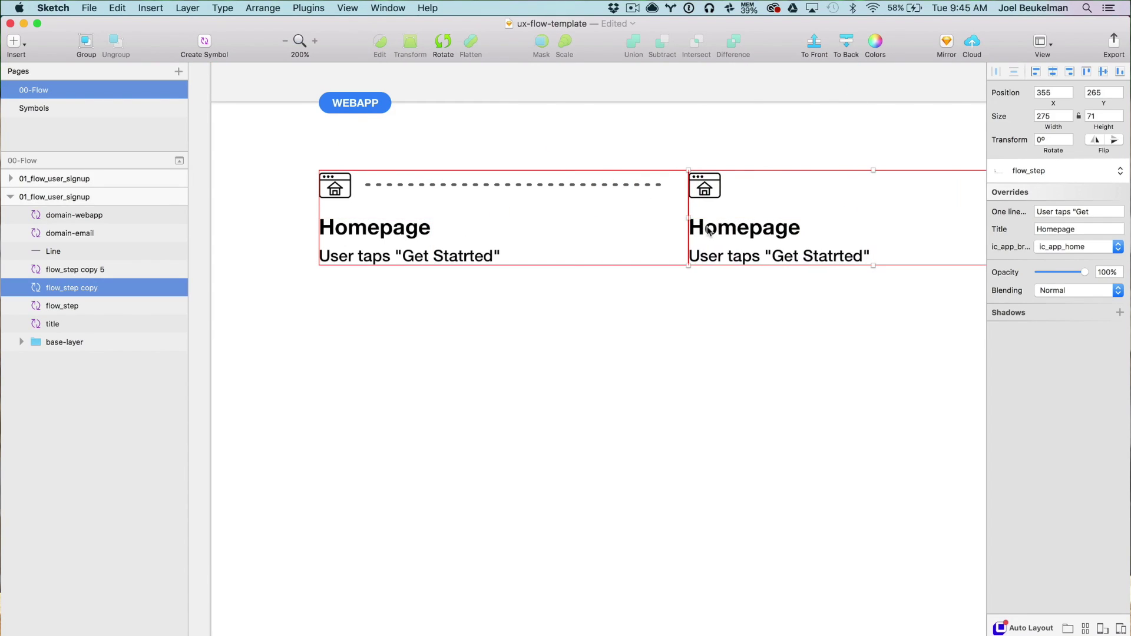
Title the copied step "Signup dialog" and set its description to "User completes form to create account".
scroll(712, 227, right, 5)
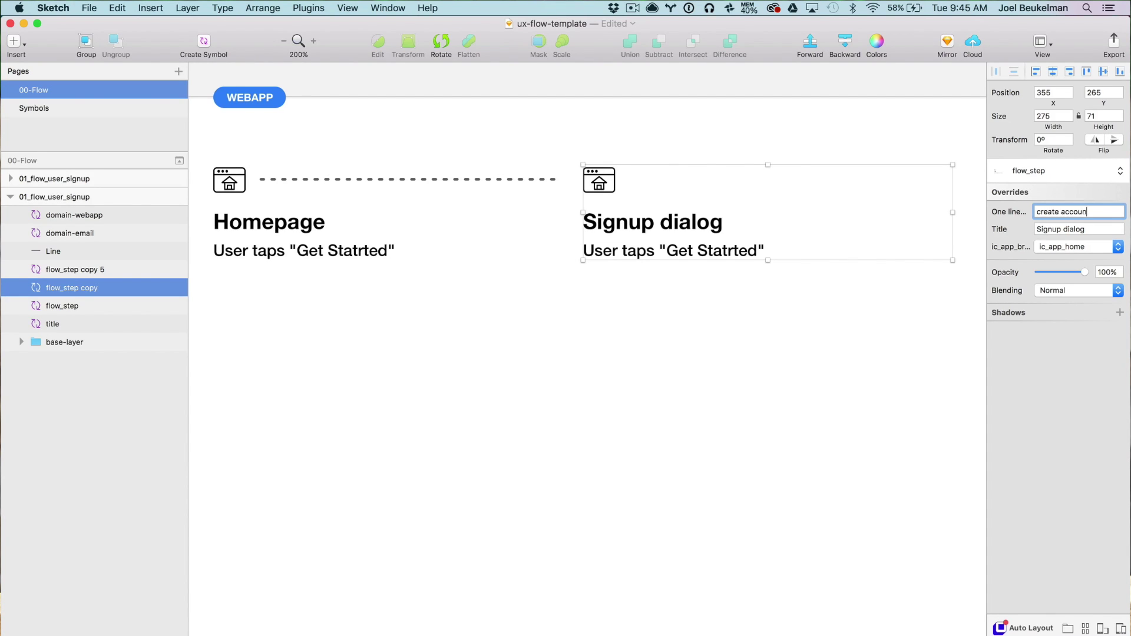
click(693, 305)
scroll(660, 318, right, 3)
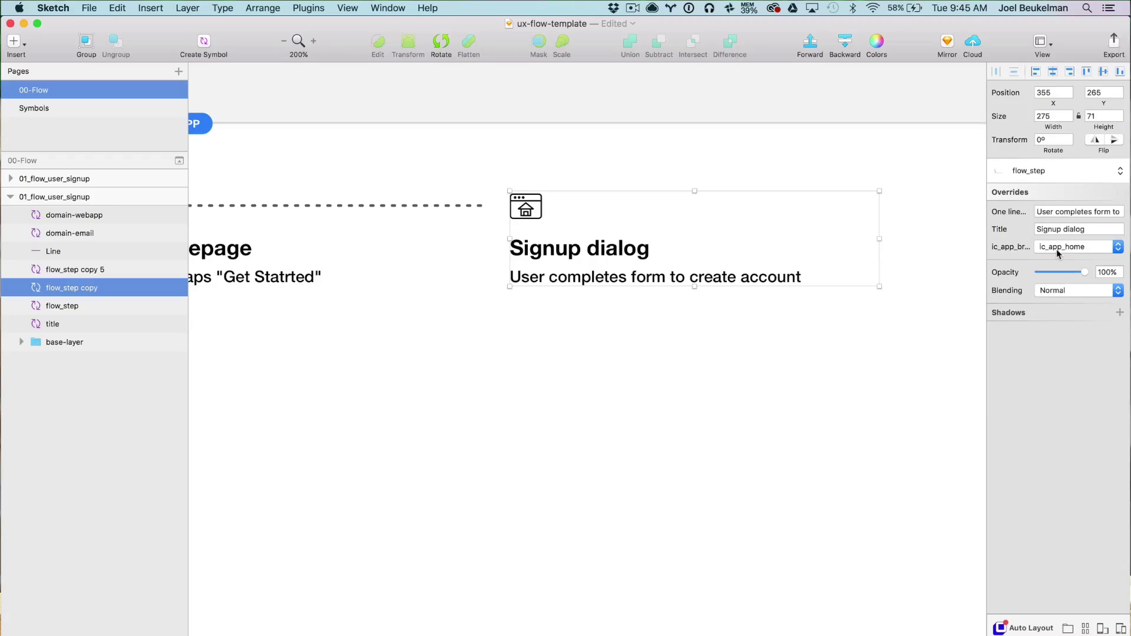
Change the Signup dialog step's icon to ic_app_form.
click(1059, 254)
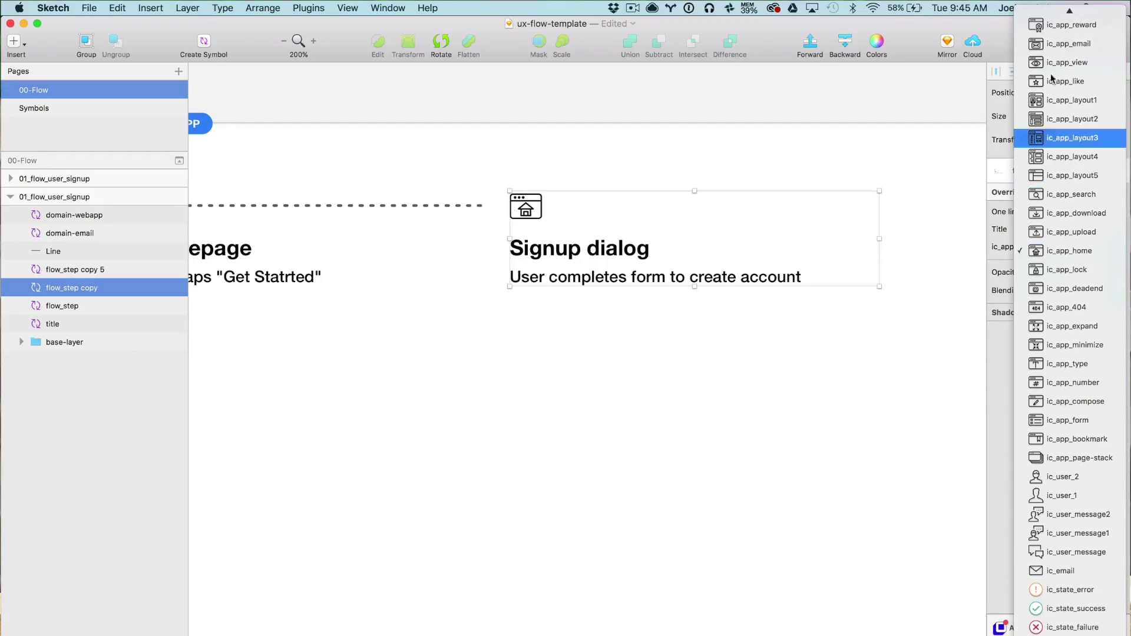
scroll(1053, 251, up, 5)
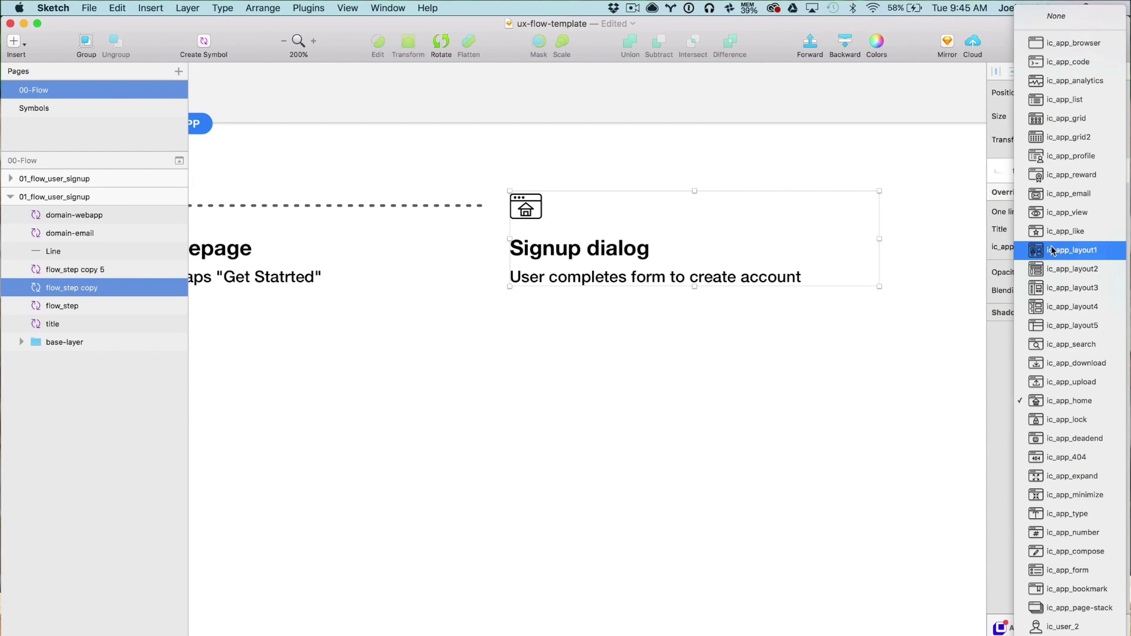
scroll(1055, 259, down, 4)
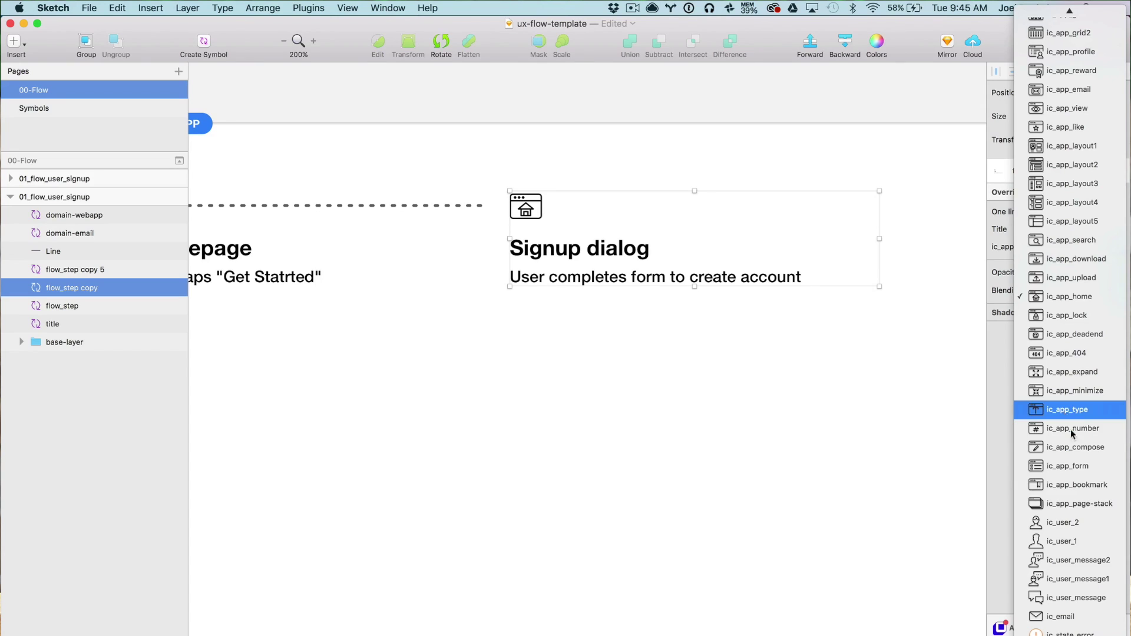
click(1081, 470)
click(561, 330)
Duplicate the Signup dialog step to X 630 titled "Sucess State", and again beneath that copy at Y 368 titled "Fail State".
click(553, 252)
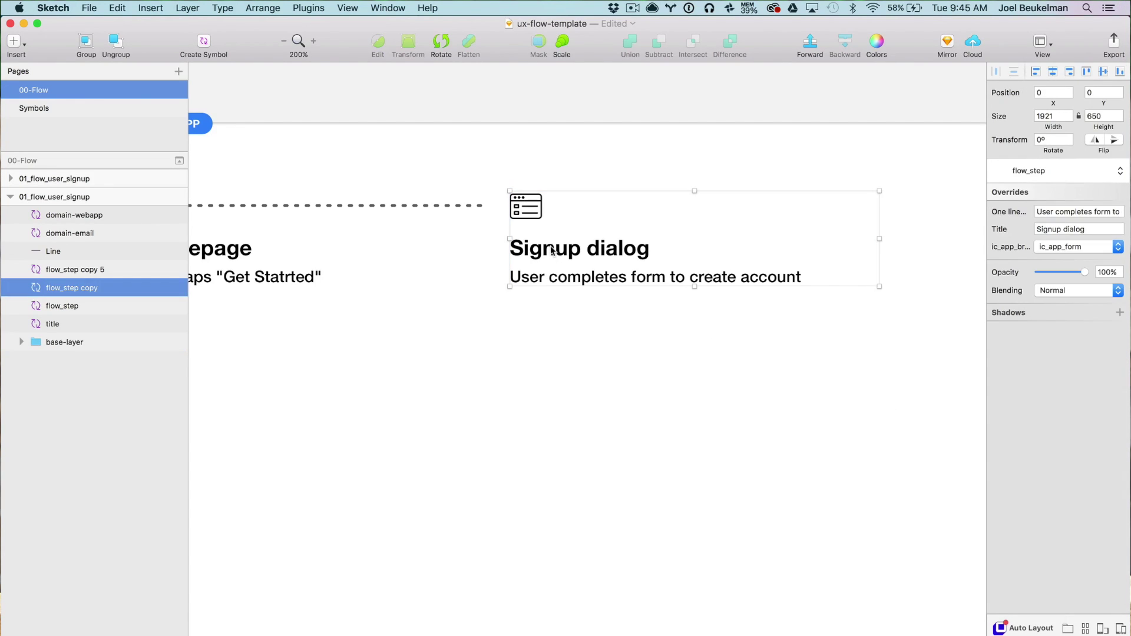
key(super+0)
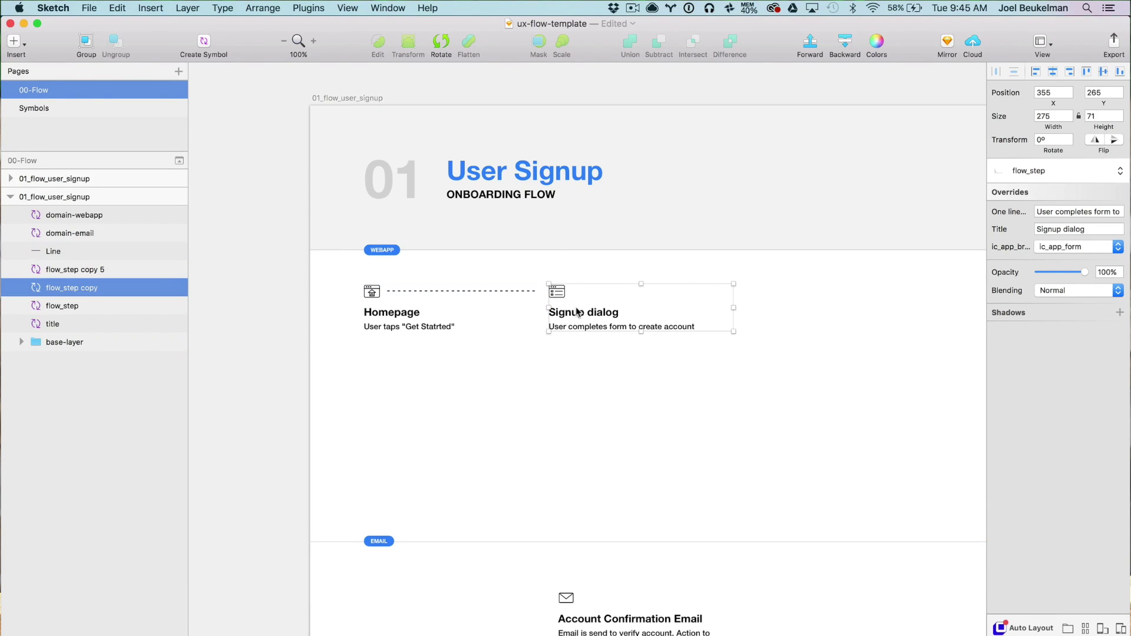
drag(577, 312, 755, 315)
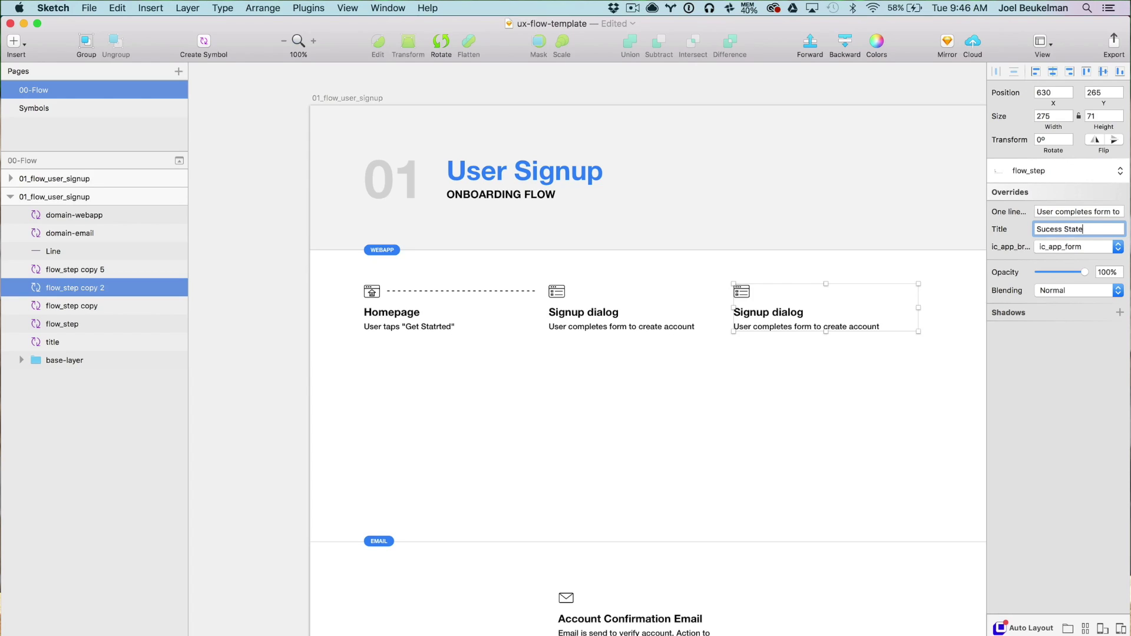
drag(765, 329, 765, 389)
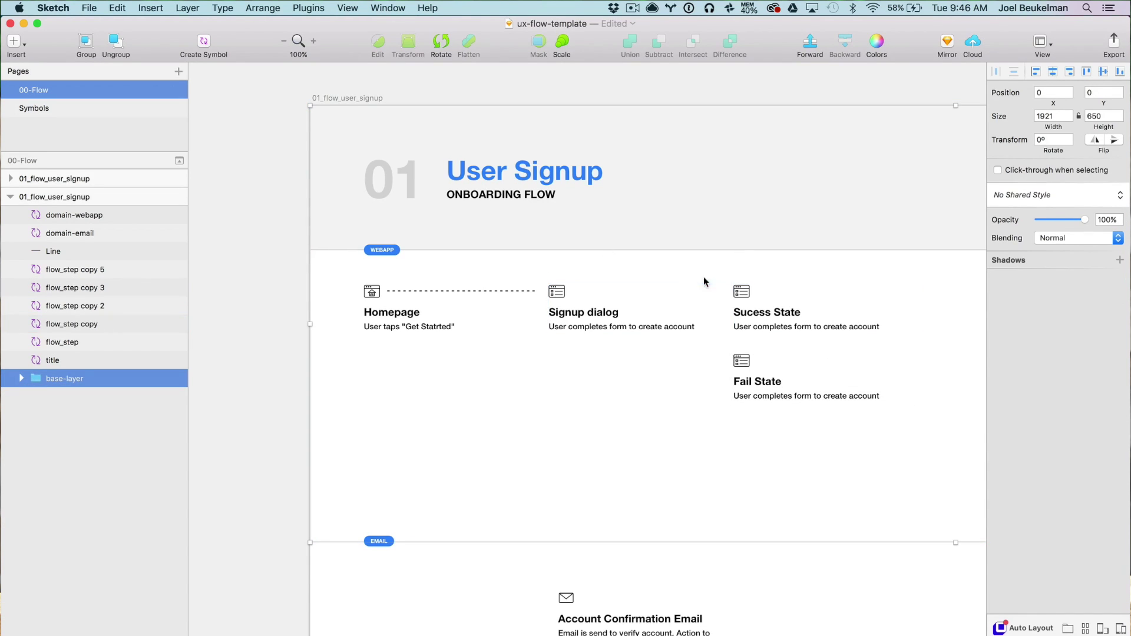
Duplicate the dashed connector line and place the copy between the Signup dialog and Sucess State steps.
scroll(705, 281, right, 5)
drag(481, 297, 675, 298)
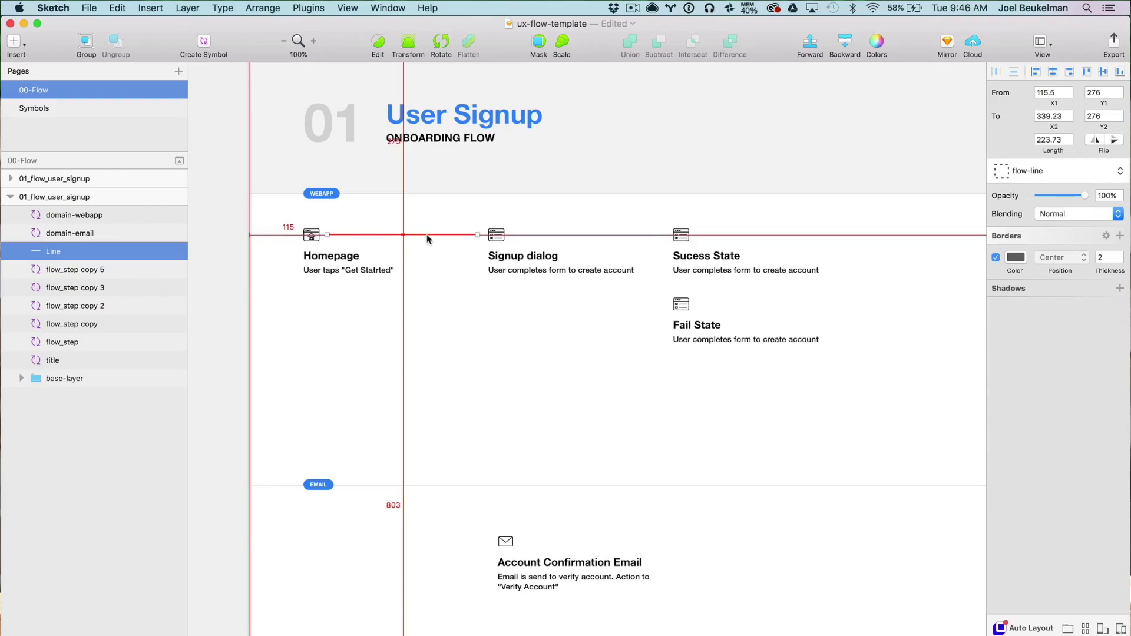
drag(430, 235, 614, 239)
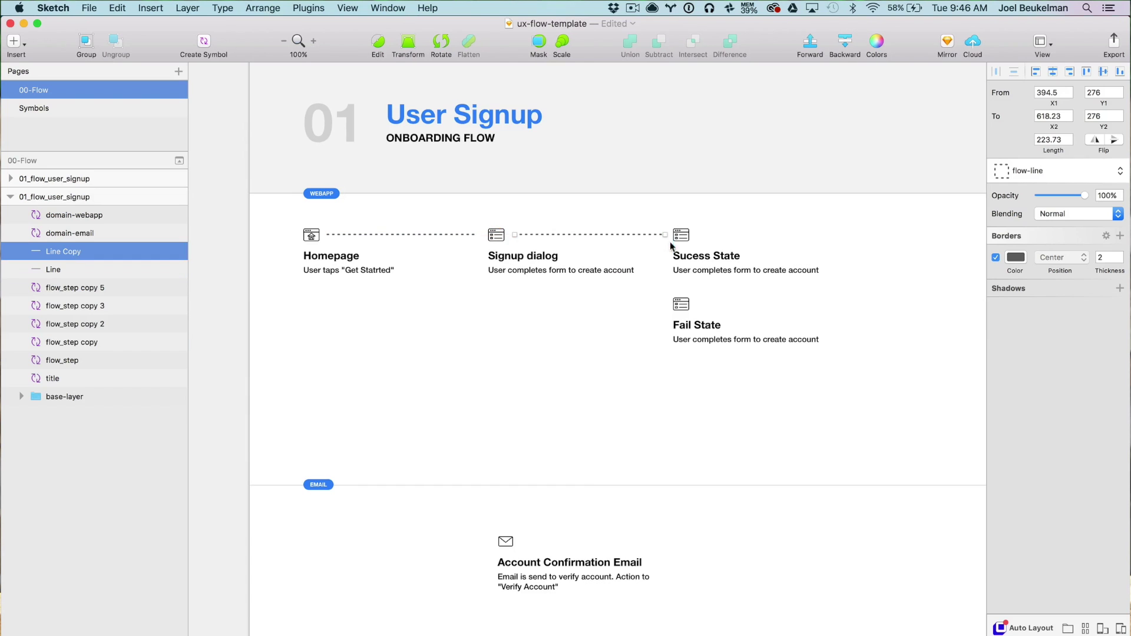
click(733, 105)
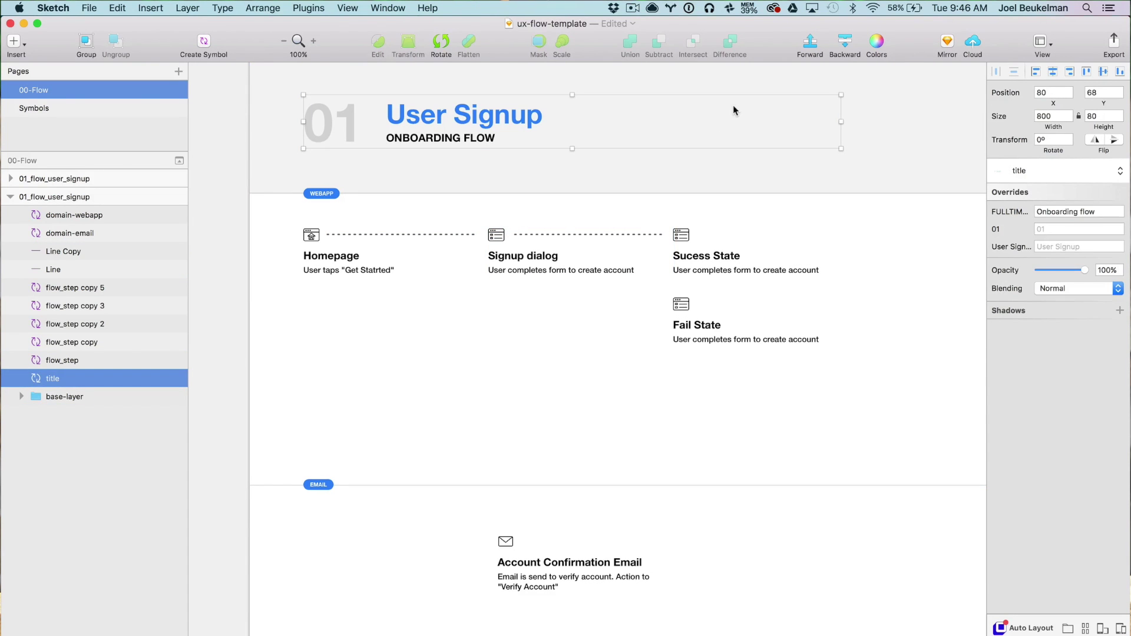
Set the Sucess State step's description to "User sucessfully created account".
key(super+plus)
scroll(456, 302, up, 3)
click(456, 302)
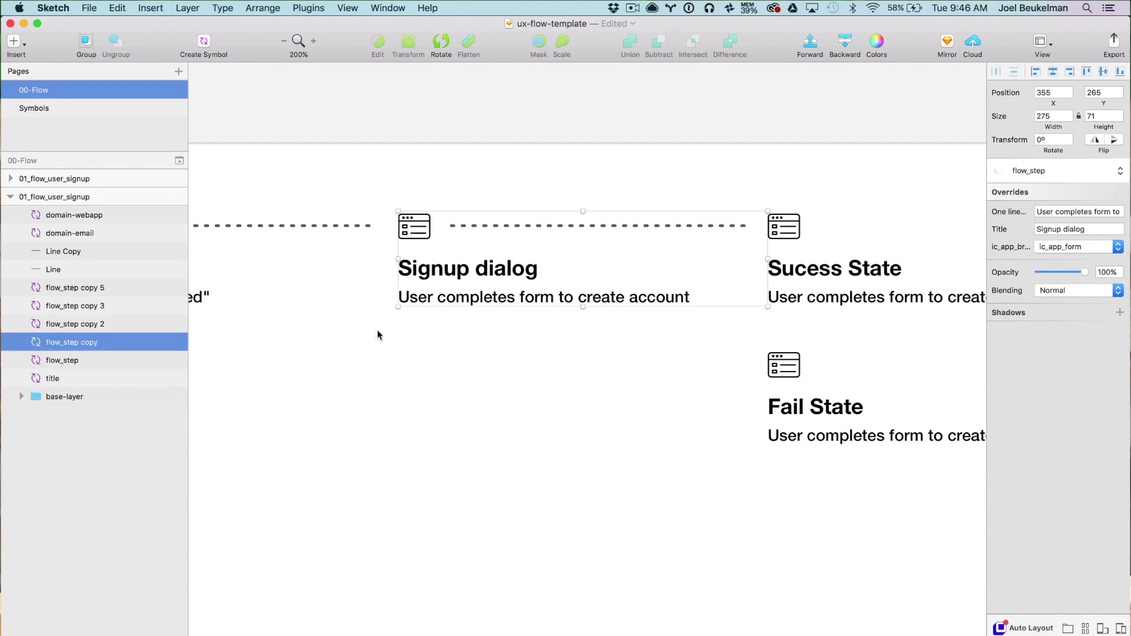
scroll(720, 427, right, 5)
click(651, 291)
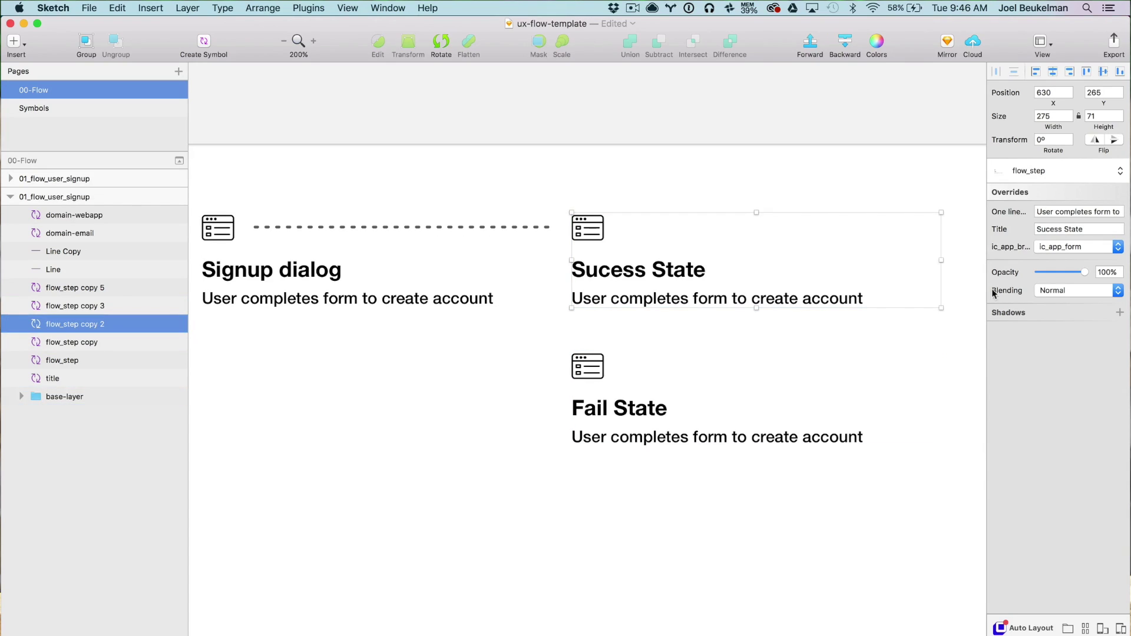
click(1054, 211)
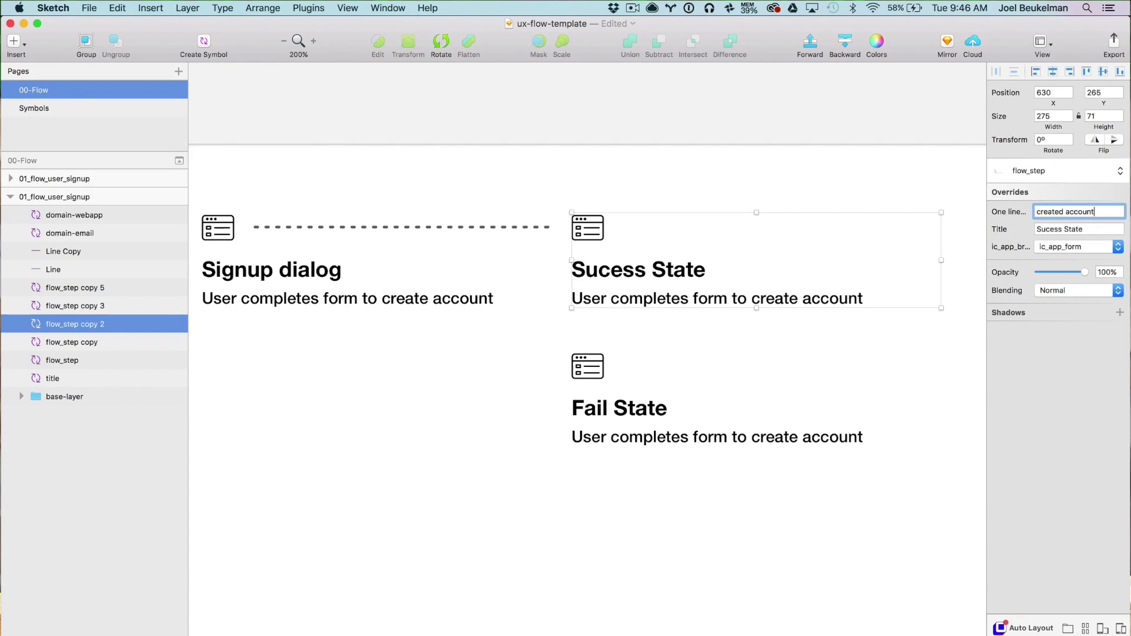
key(Return)
Set the Fail State step's description to "Accoutn not created. Error in form.".
click(707, 416)
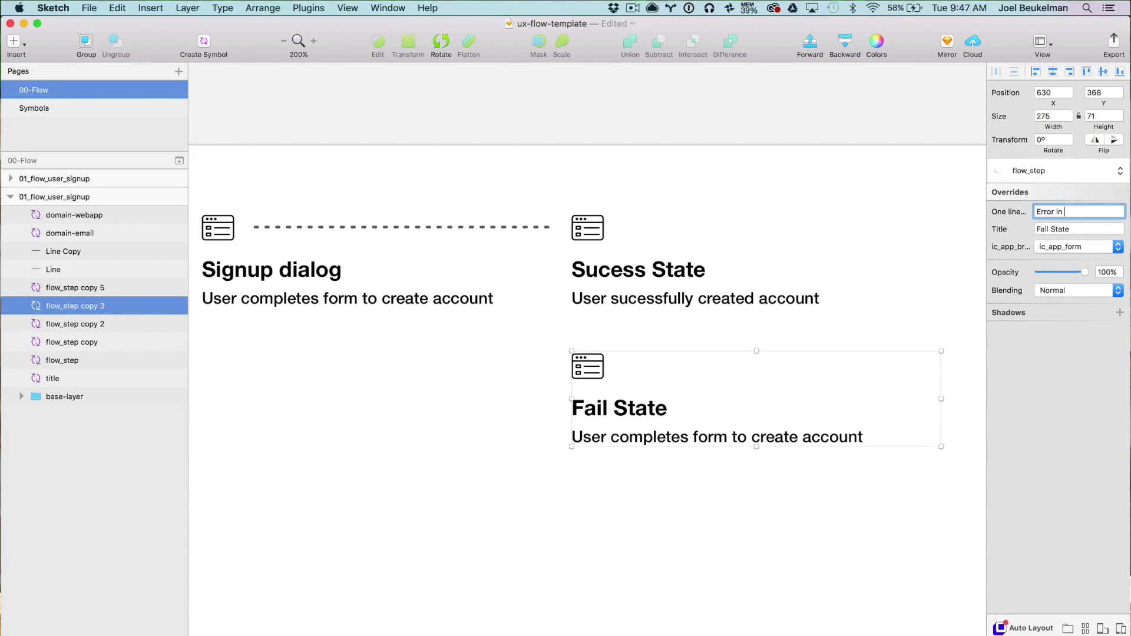
key(super+0)
click(670, 255)
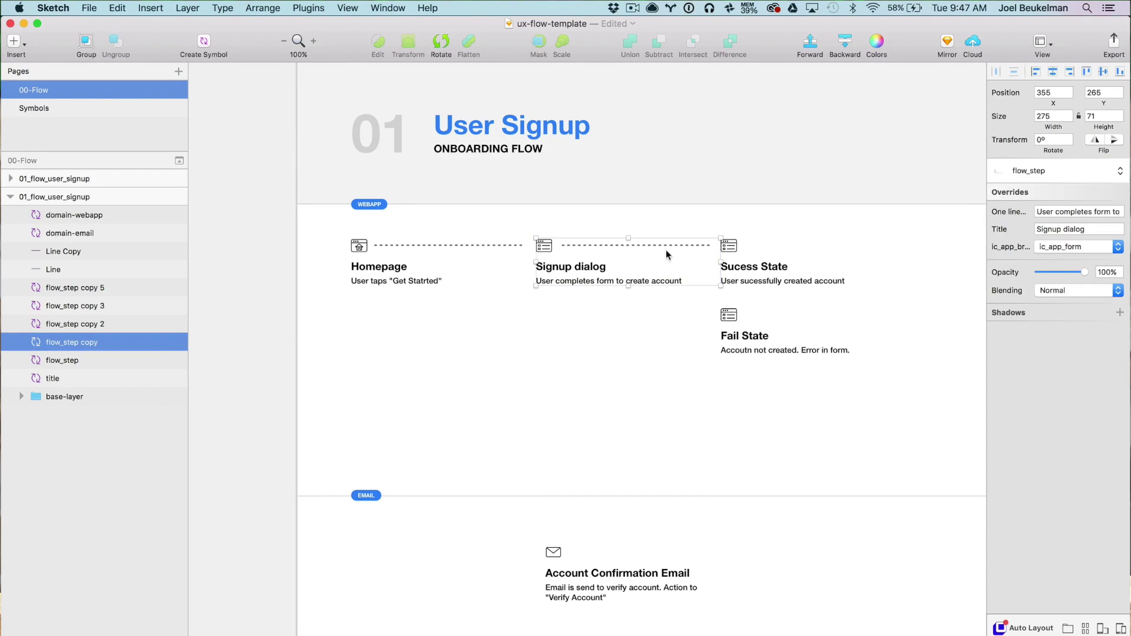
click(253, 231)
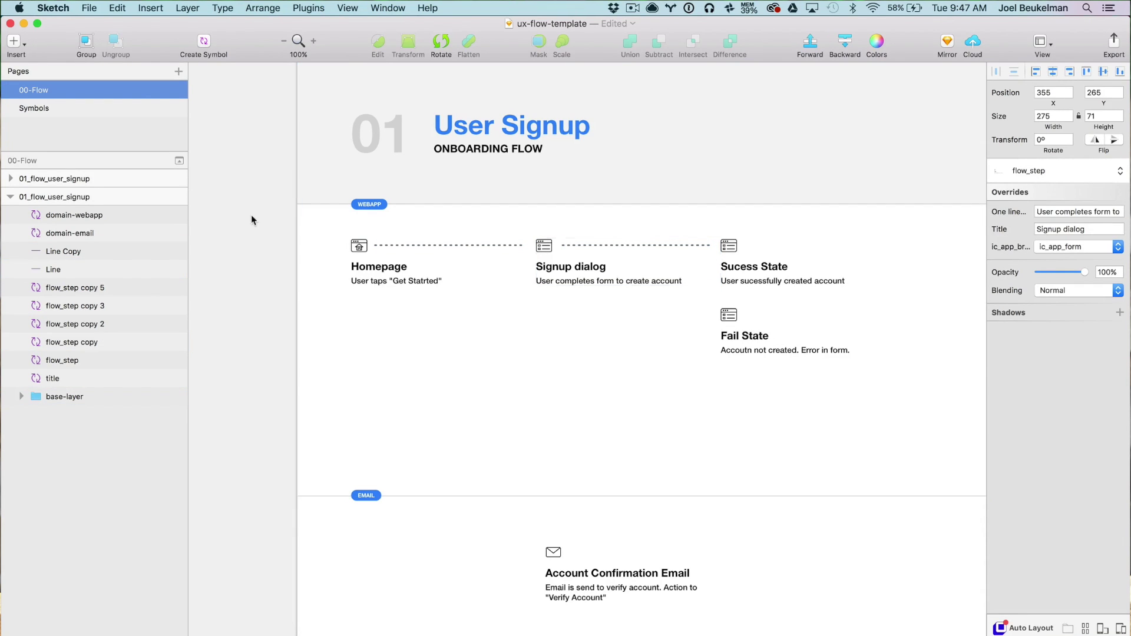
Draw an L-shaped path about 29 by 103 from the Signup-to-Sucess connector down to Fail State and apply the flow-line shared style.
click(27, 43)
click(50, 62)
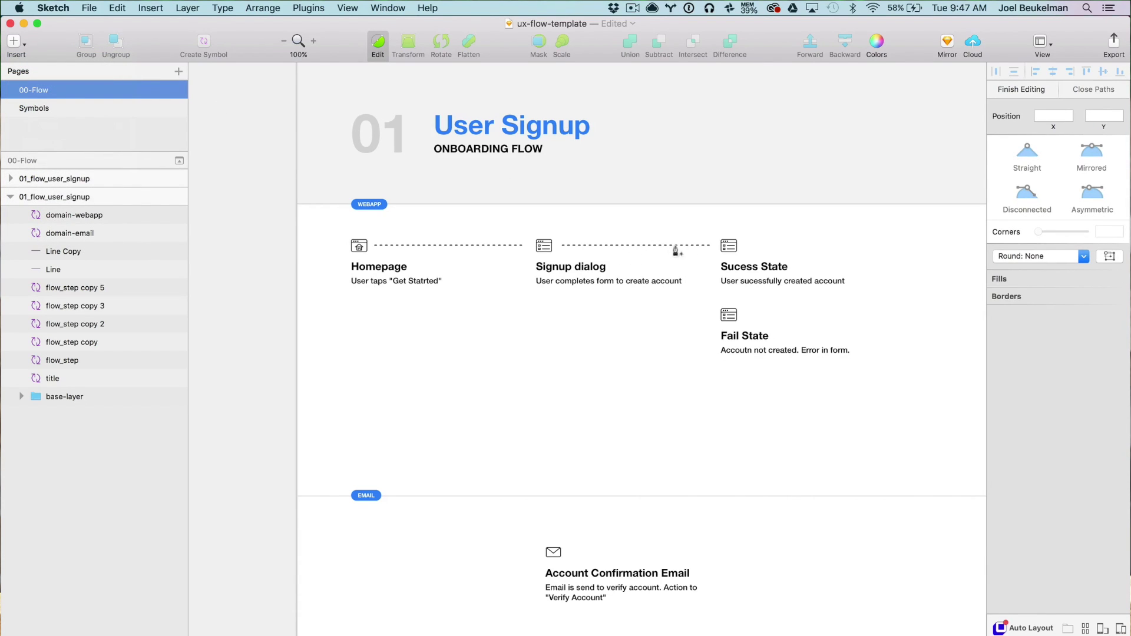
click(694, 247)
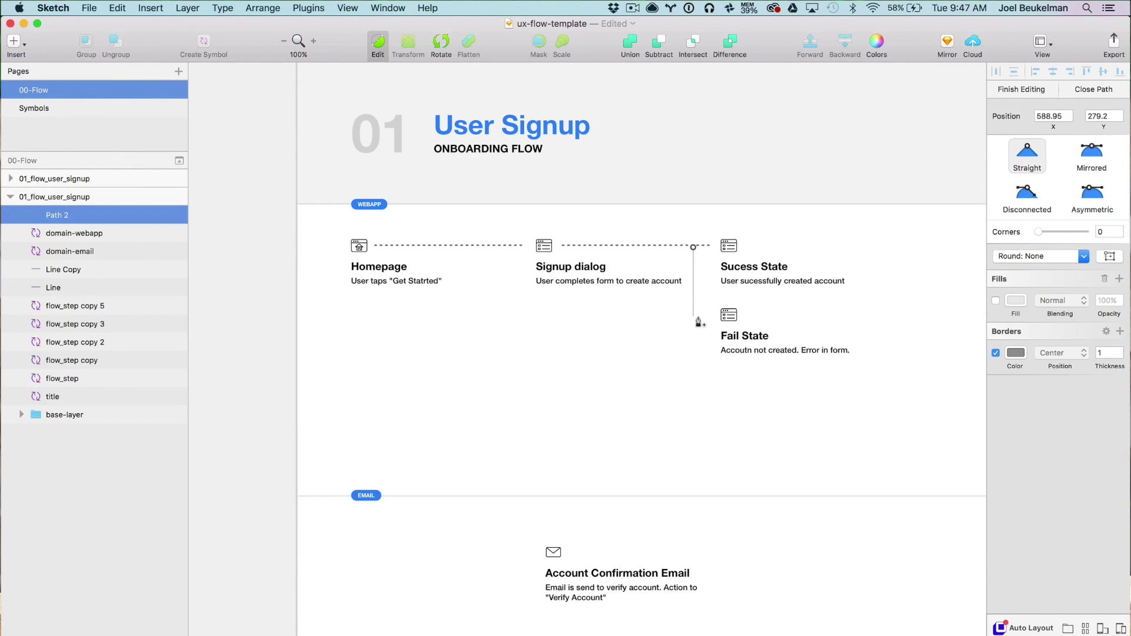
key(Return)
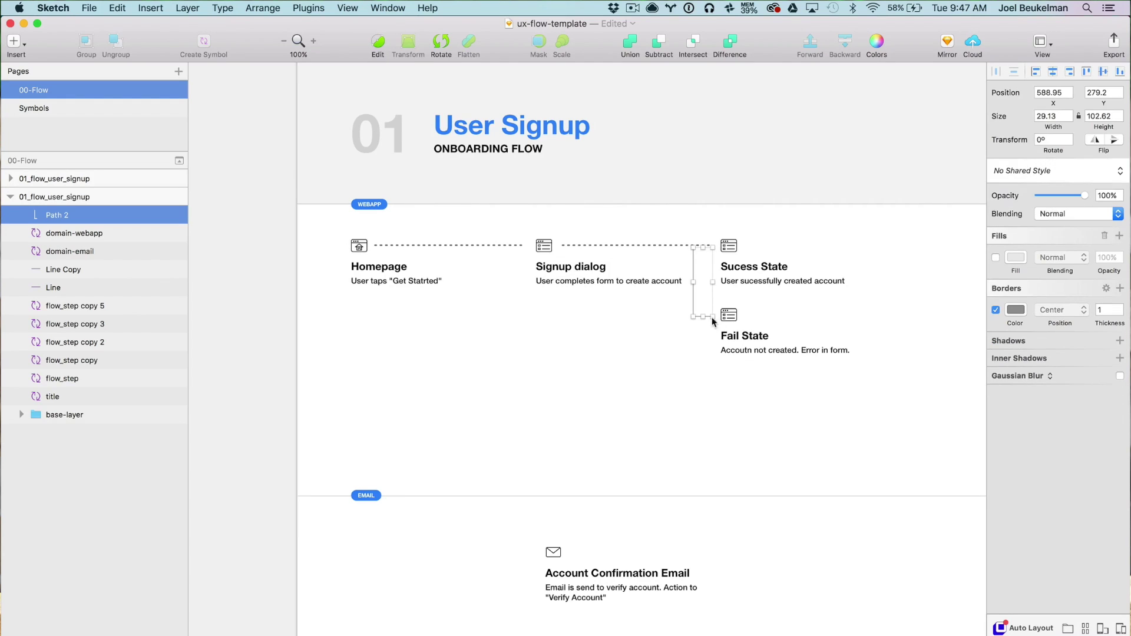
click(1020, 171)
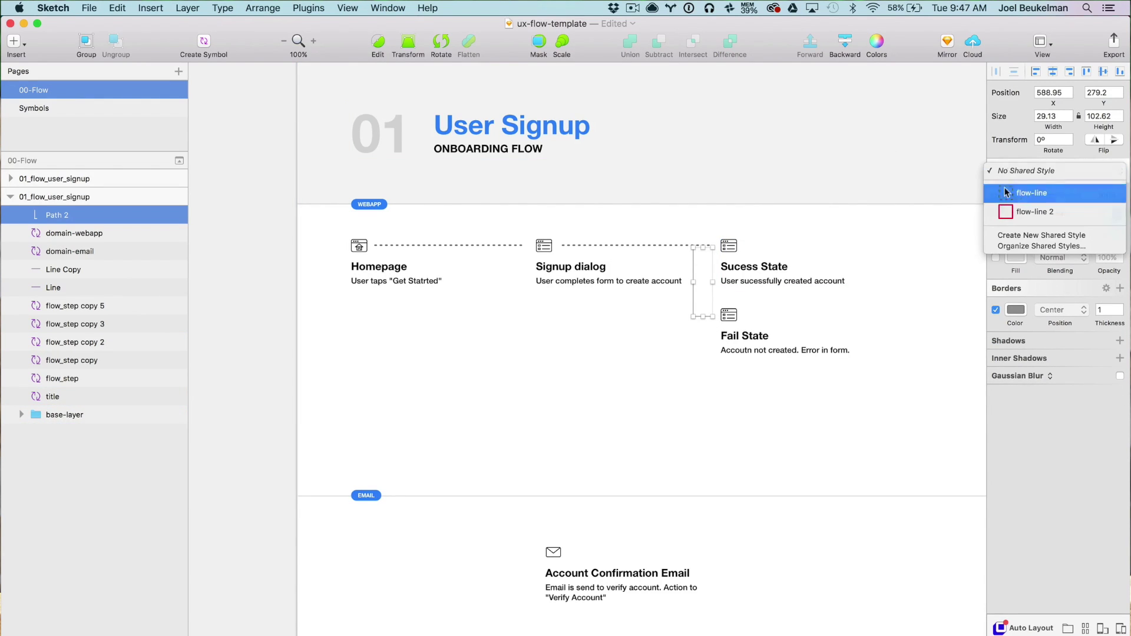
click(1028, 193)
click(249, 270)
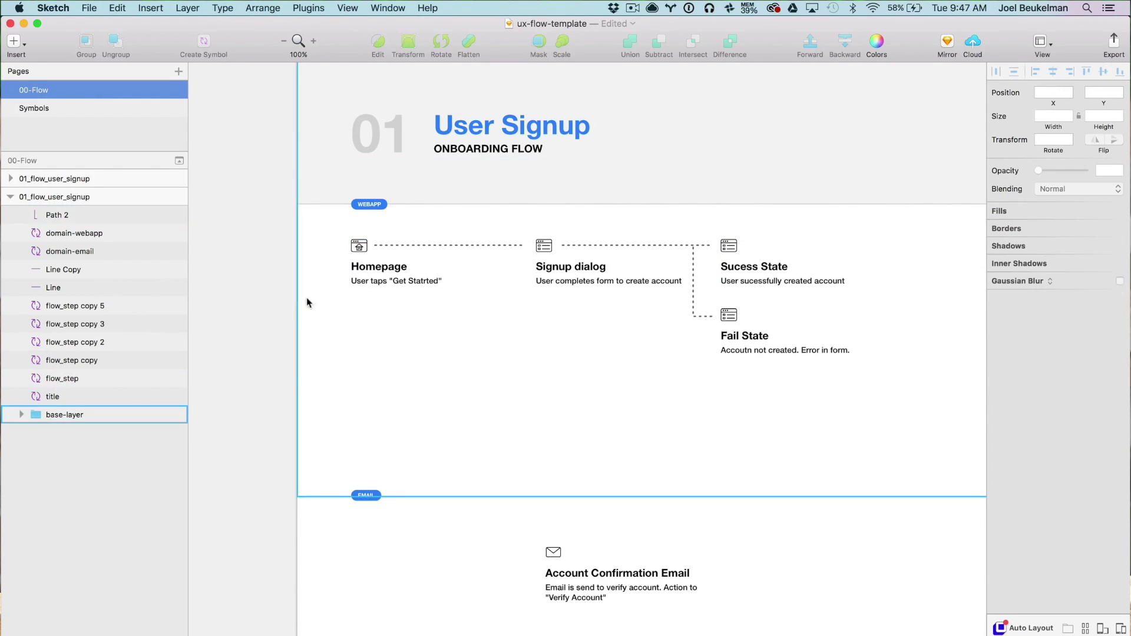
Move the Sucess State and Fail State steps together further right, away from the Signup dialog step.
scroll(236, 295, right, 4)
key(super+plus)
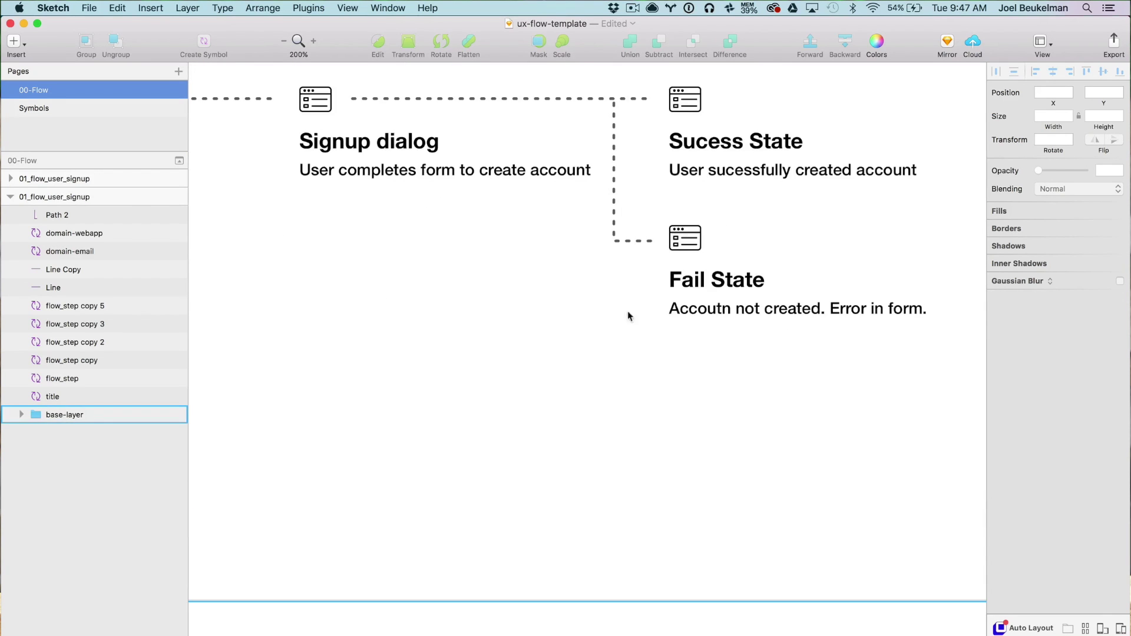
click(623, 348)
shift+click(641, 240)
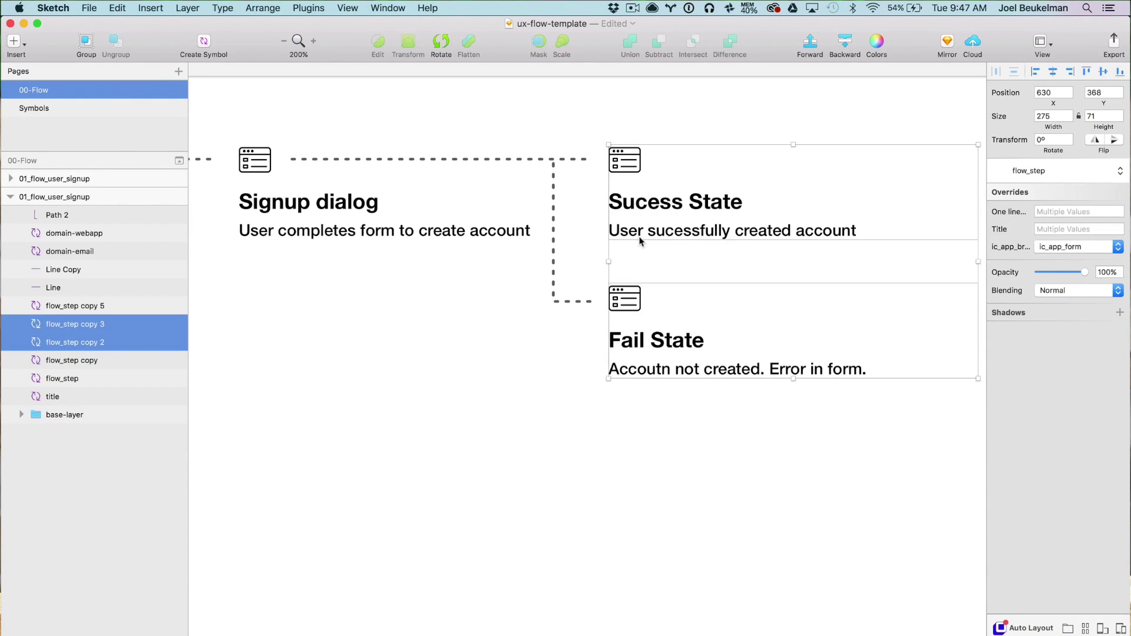
drag(641, 240, 681, 240)
Extend the Signup-to-Sucess connector's end to about X 648 and move the L-shaped Fail State connector to X 607.
click(536, 163)
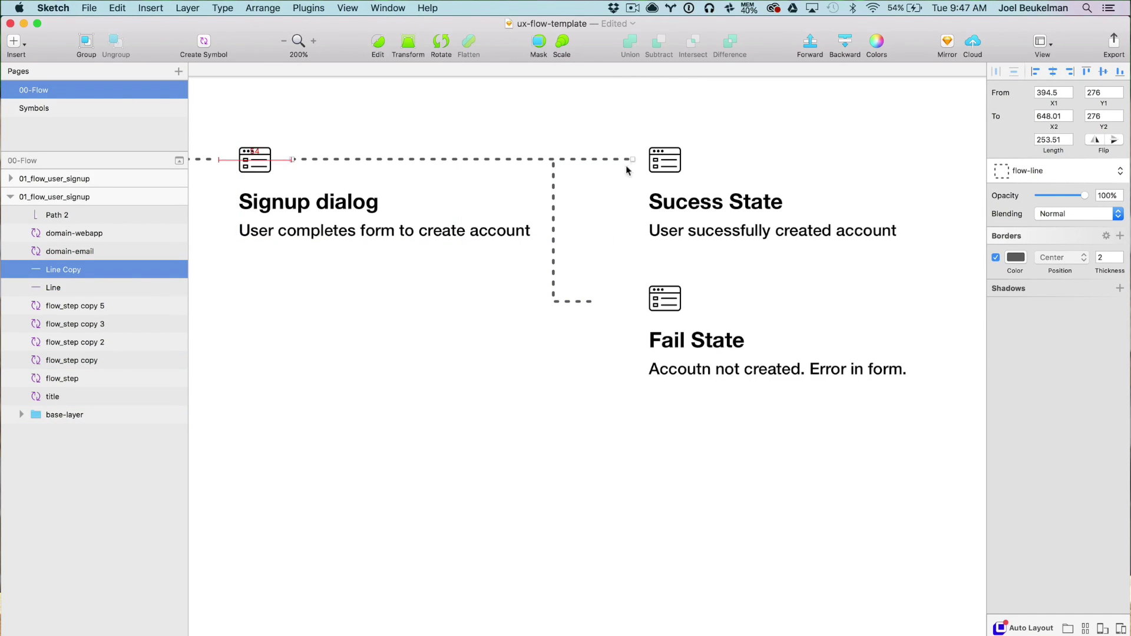
drag(555, 179, 578, 180)
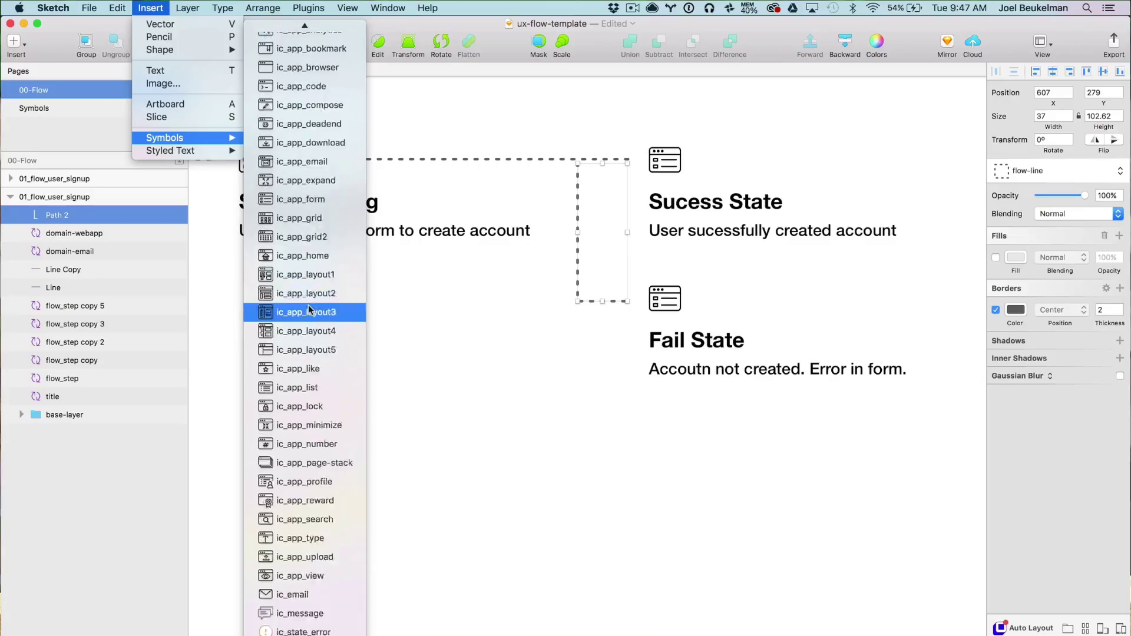
Insert the ic_state_success symbol onto the dashed connector just before the Sucess State step.
scroll(309, 310, down, 3)
click(324, 557)
click(531, 158)
drag(541, 157, 551, 186)
Move the L-shaped Fail State connector left of the checkmark icon to X 589 and widen it to 54.
click(577, 186)
click(603, 161)
key(shift+Left)
click(547, 186)
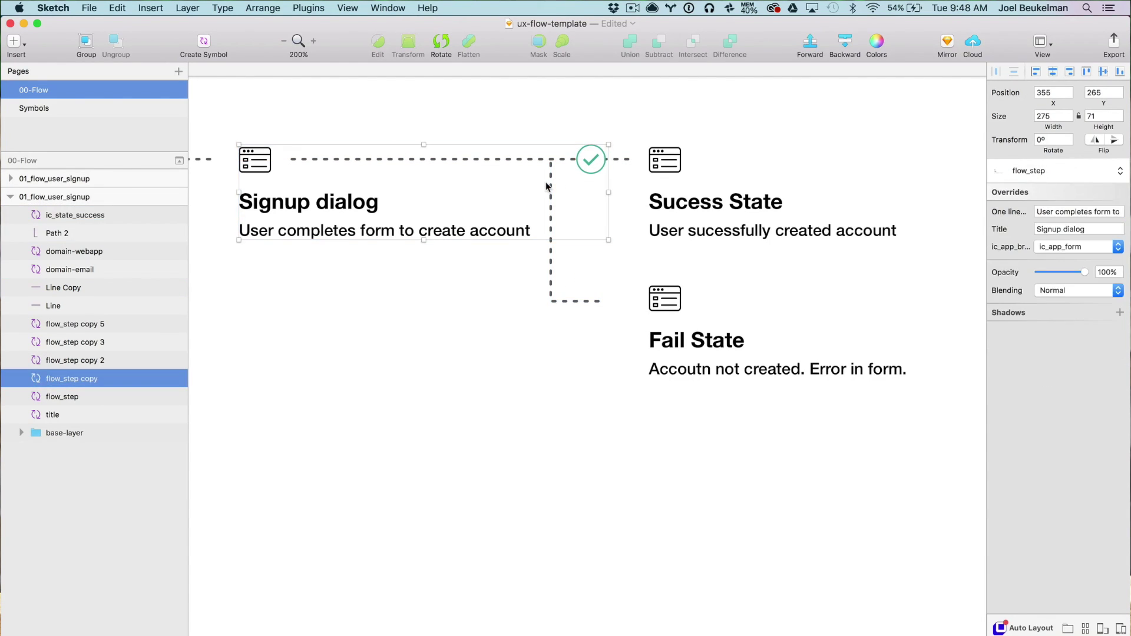
click(551, 184)
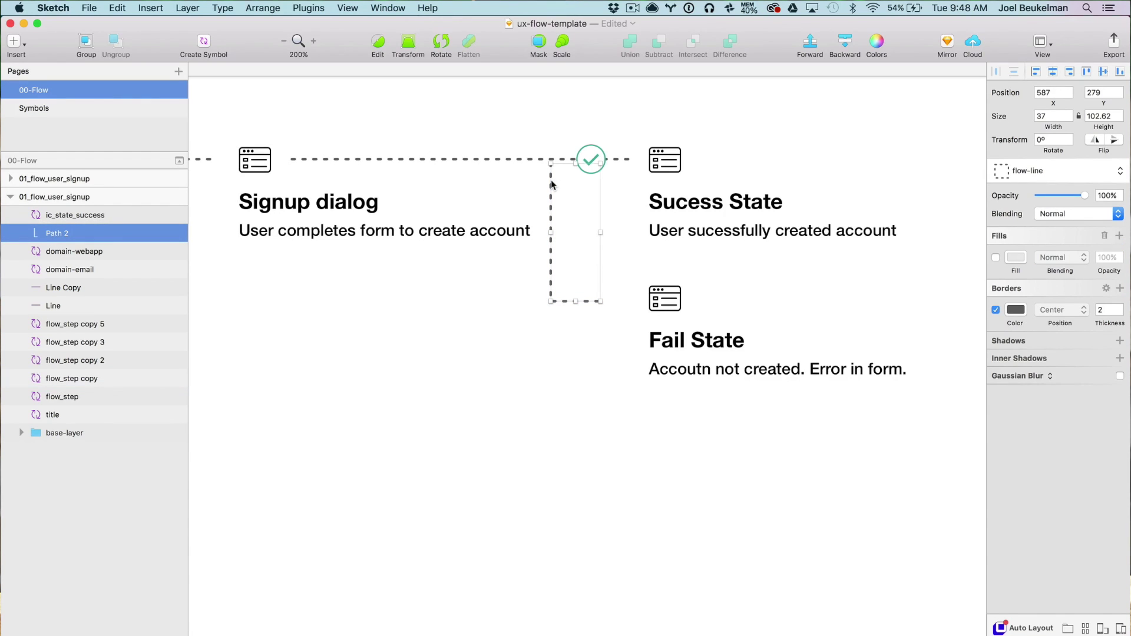
click(567, 306)
click(557, 298)
drag(604, 233, 637, 231)
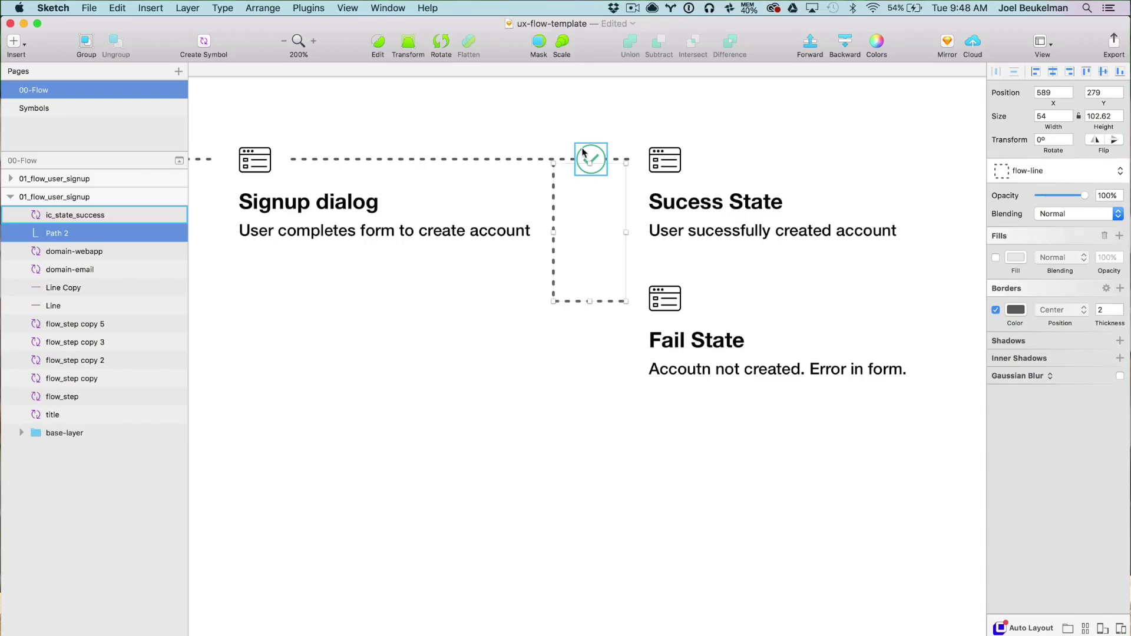
click(586, 155)
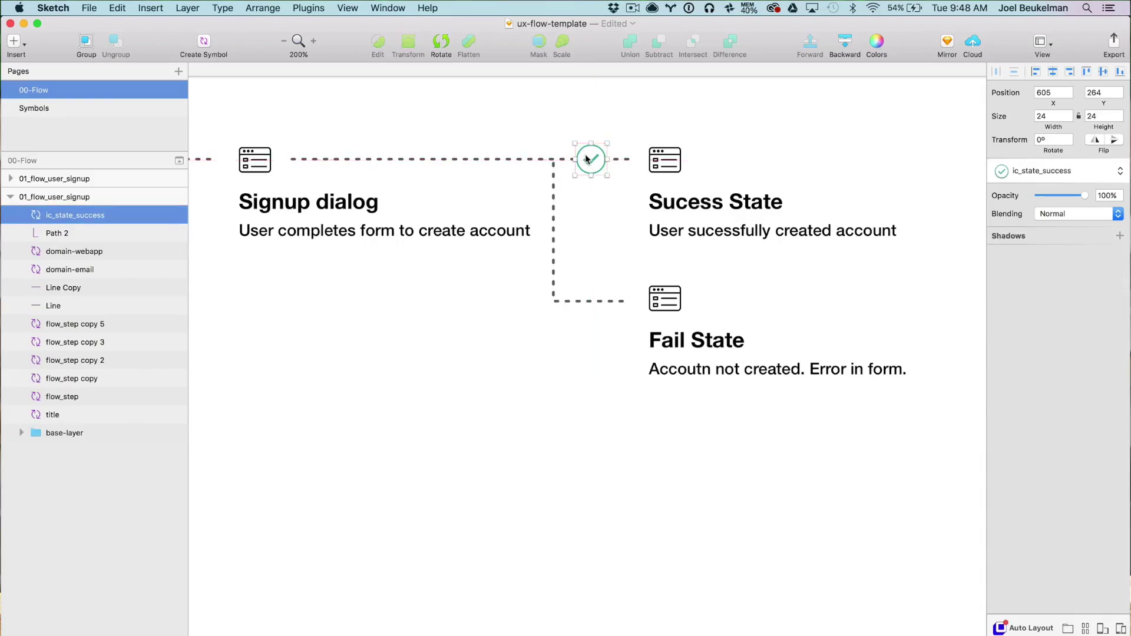
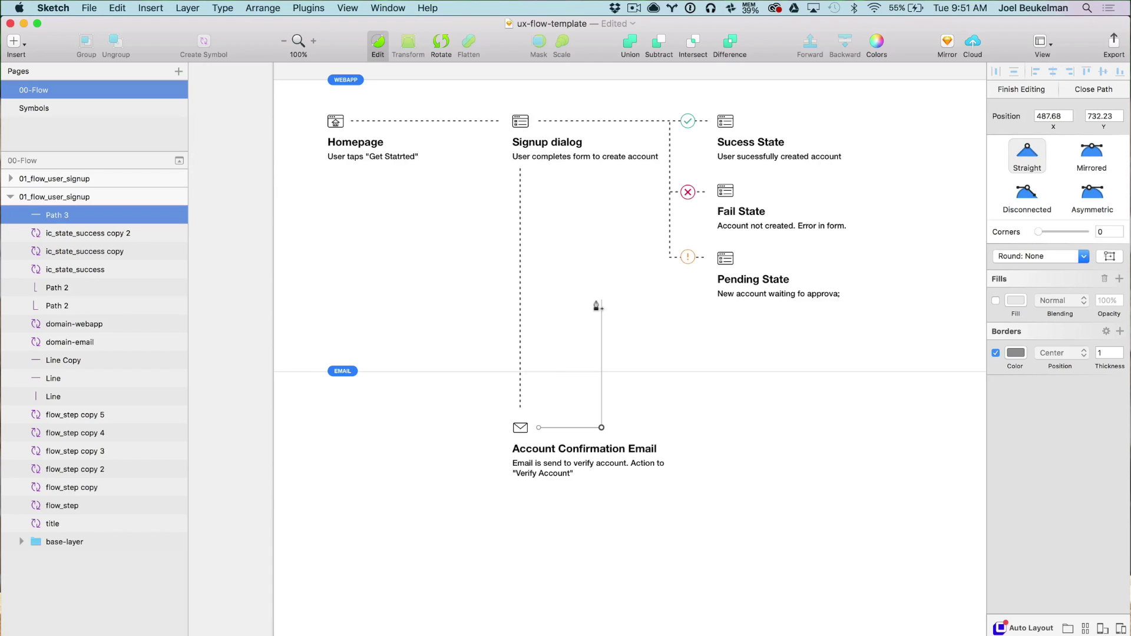
Draw a flow-line styled path, about 552 by 455, from the Account Confirmation Email icon across and up to the Sucess State row.
drag(597, 305, 834, 439)
scroll(796, 427, right, 5)
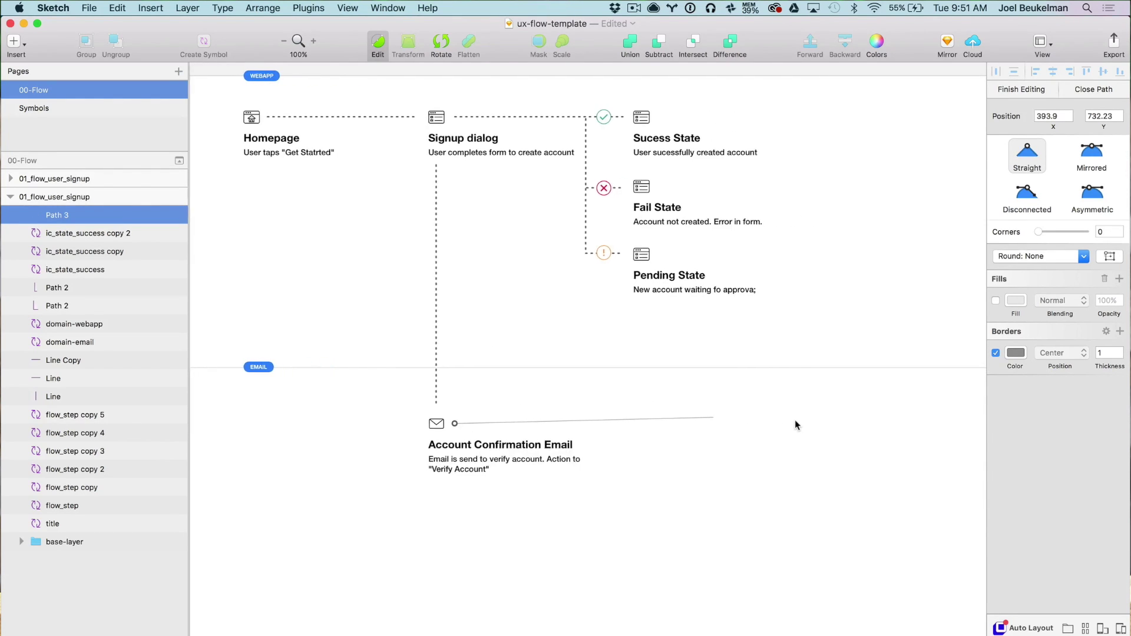
click(742, 423)
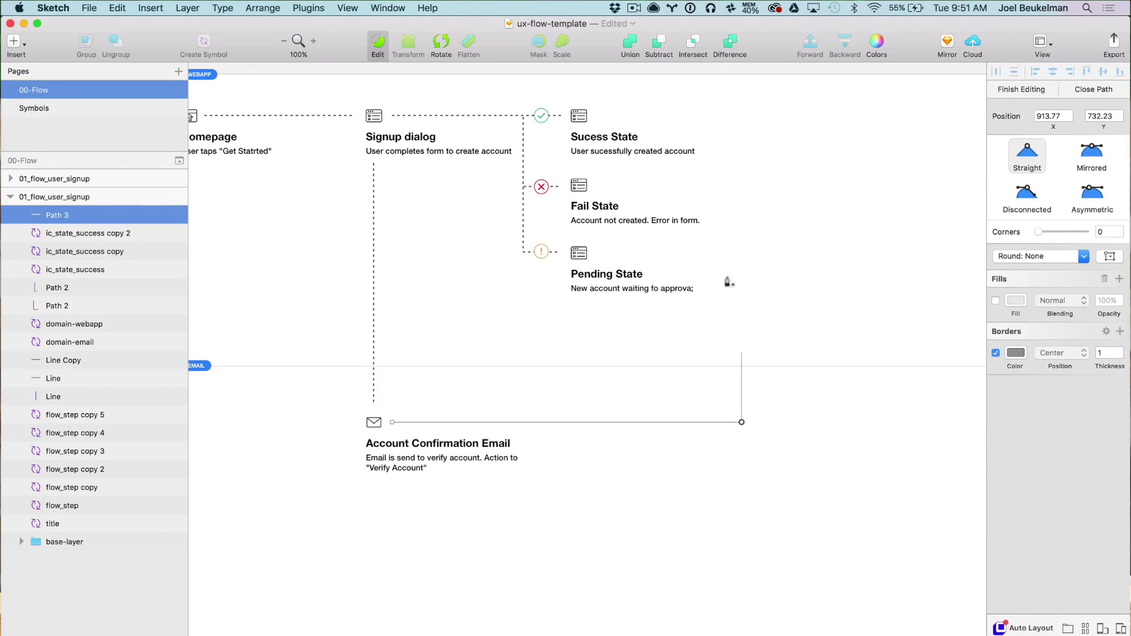
click(741, 117)
key(Escape)
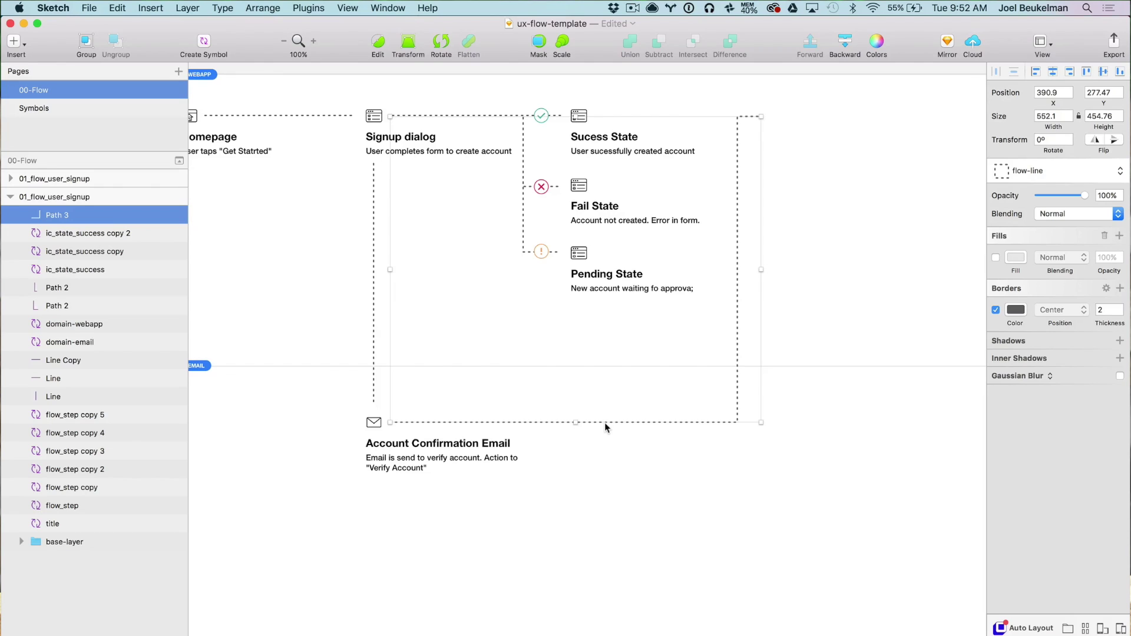
key(super+c)
key(super+v)
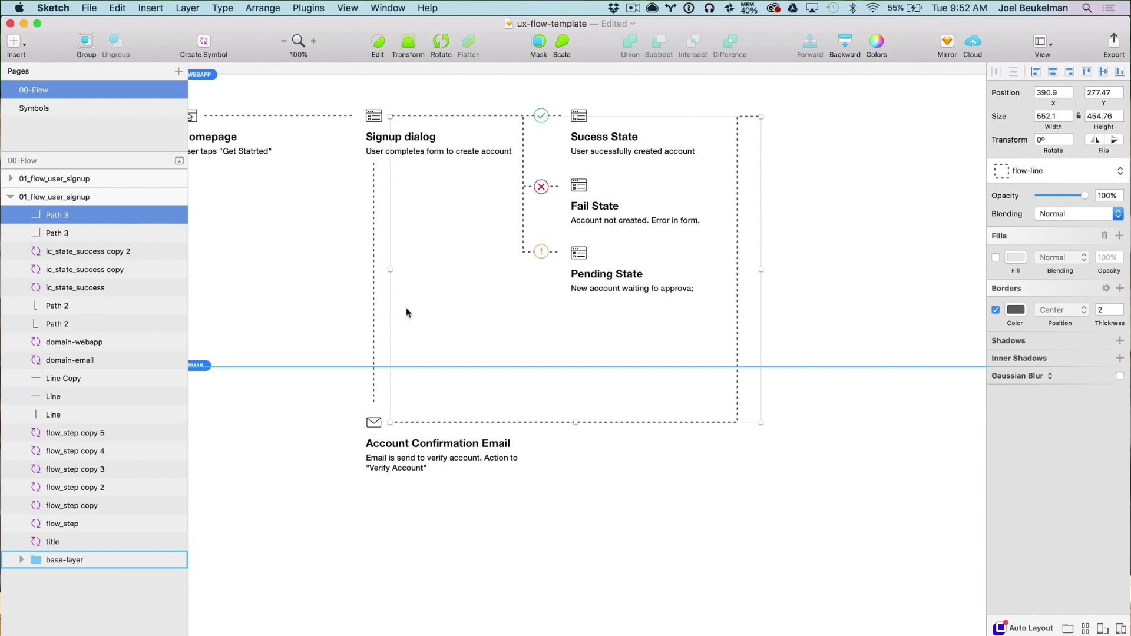
key(Delete)
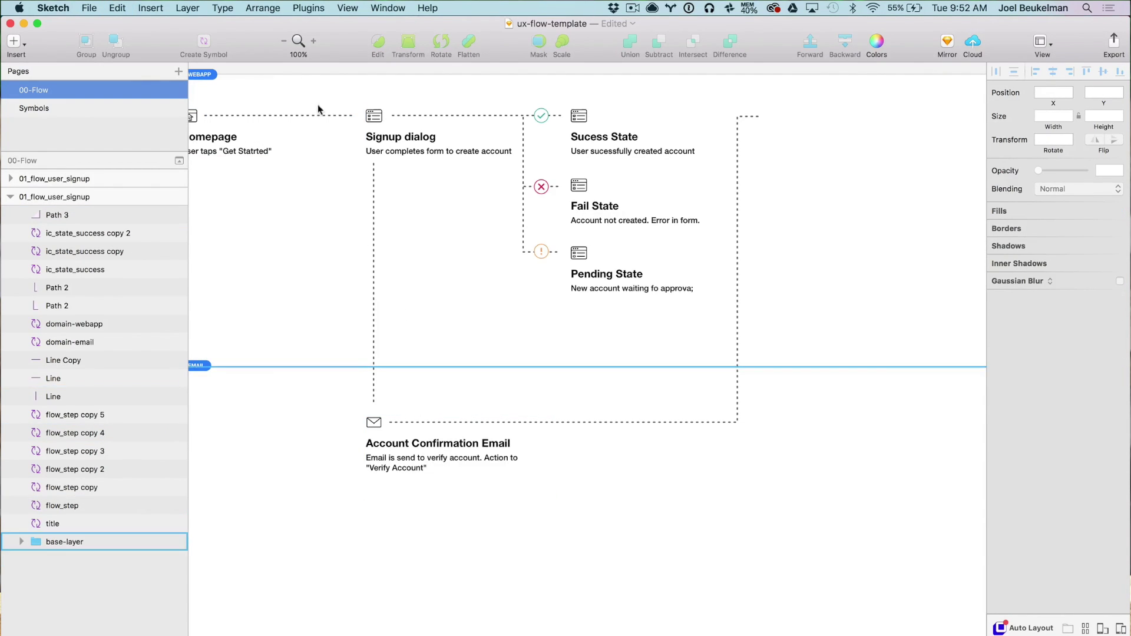
Duplicate a dashed connector line and shorten it into a stub branching off the email connector at the Fail State row.
click(331, 114)
drag(331, 114, 783, 188)
click(849, 186)
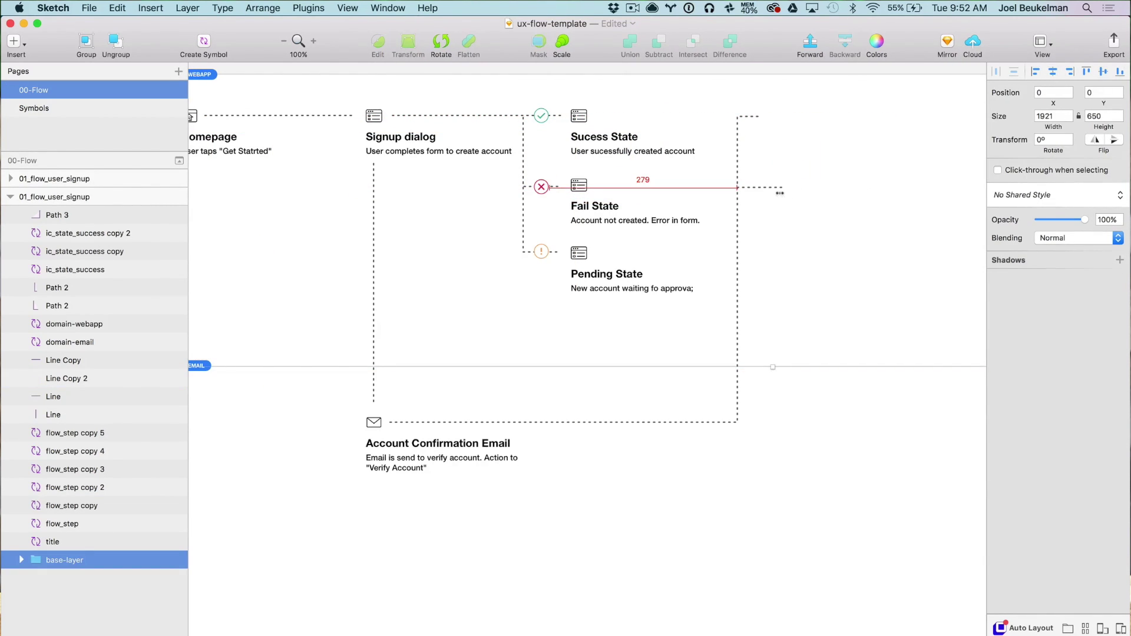
key(Right)
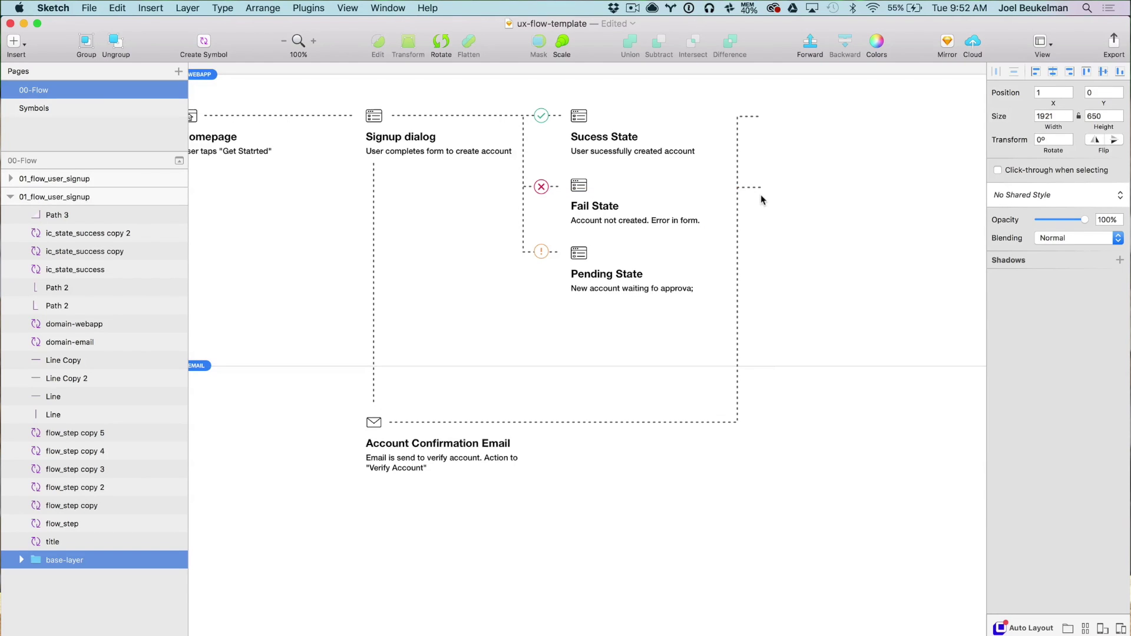
Extend the email connector's upper end point to X 960 and lengthen the branch line below it to match.
click(746, 115)
double_click(746, 115)
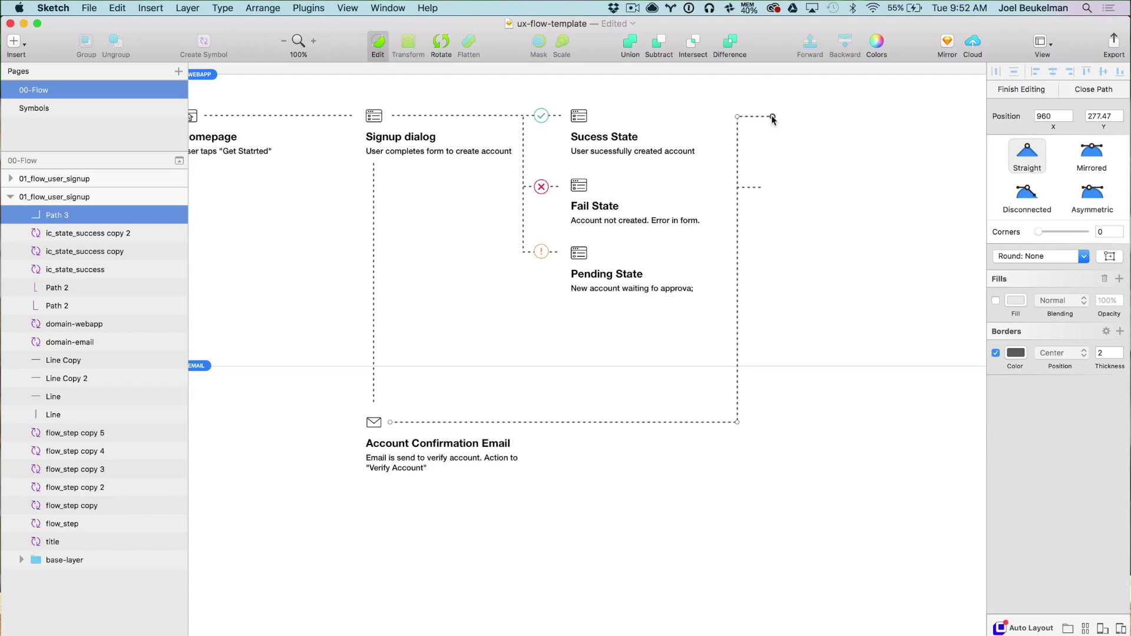
key(Escape)
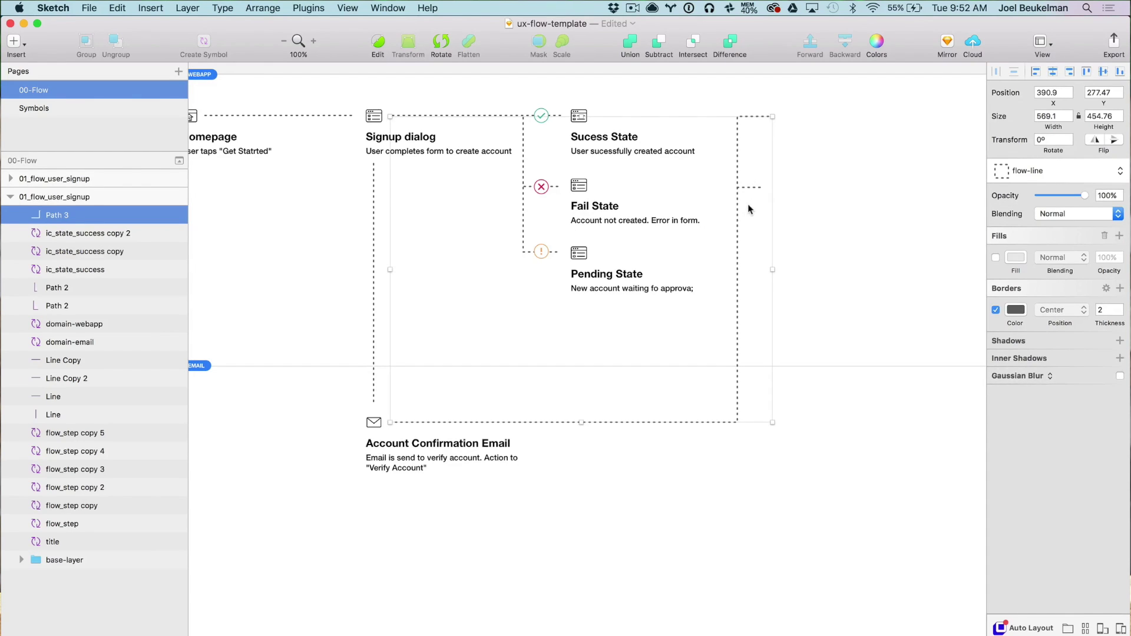
click(749, 188)
drag(763, 188, 772, 187)
click(773, 195)
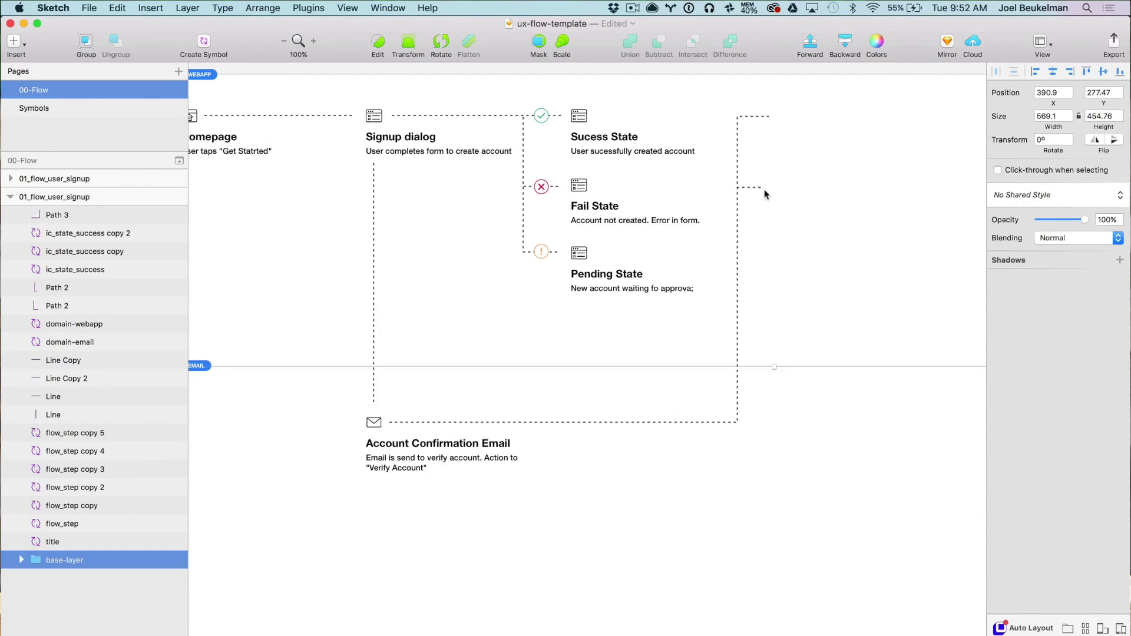
Duplicate the Sucess State and Fail State steps with their success and error icons and move the copies to the email connector's two branches.
click(541, 187)
shift+click(547, 110)
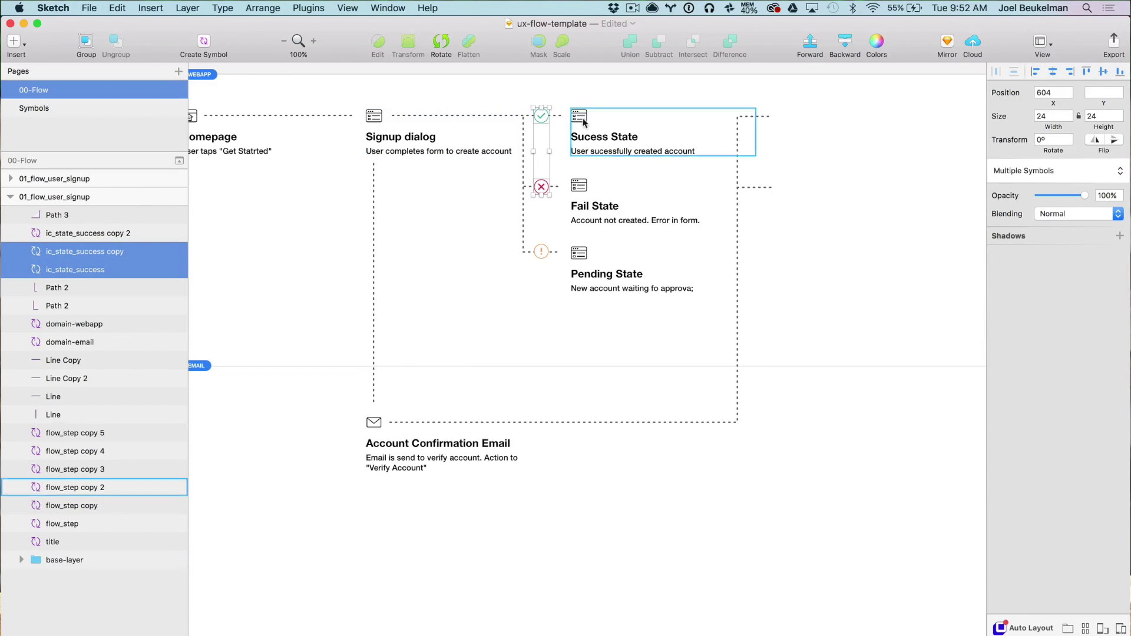
shift+click(585, 118)
shift+click(575, 205)
key(super+d)
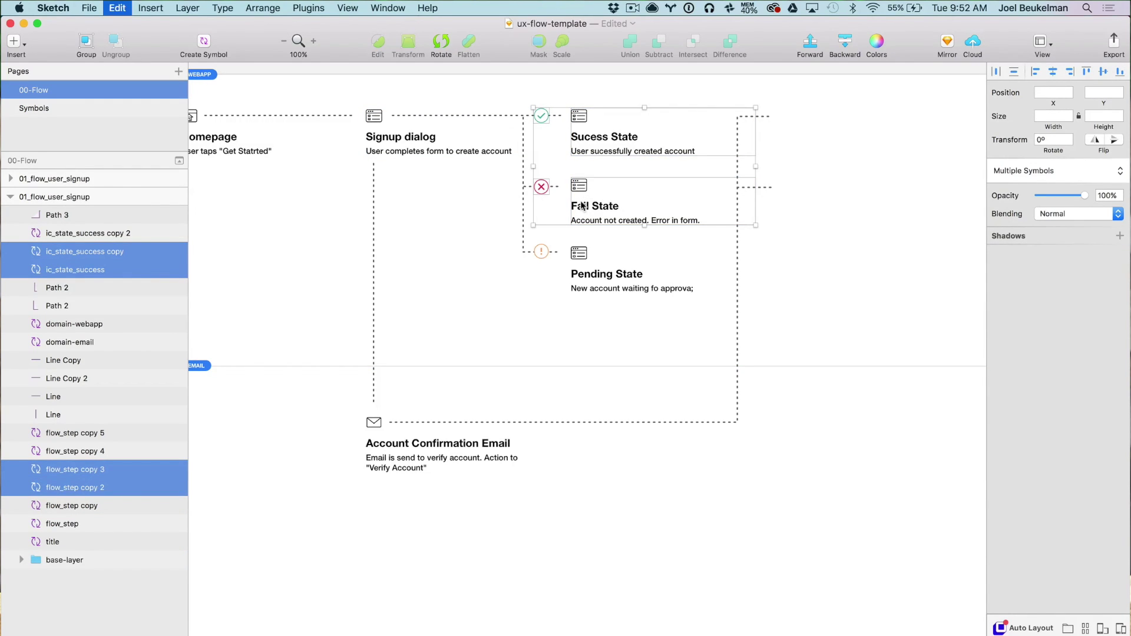
drag(576, 206, 583, 205)
key(shift+Right)
key(shift+Right)
key(shift+Right)
key(shift+Right)
key(shift+Right)
key(shift+Right)
key(shift+Right)
key(shift+Right)
key(shift+Right)
key(shift+Right)
key(shift+Right)
key(shift+Right)
key(shift+Right)
key(shift+Right)
key(shift+Right)
key(shift+Right)
key(shift+Right)
key(shift+Right)
key(shift+Right)
key(shift+Right)
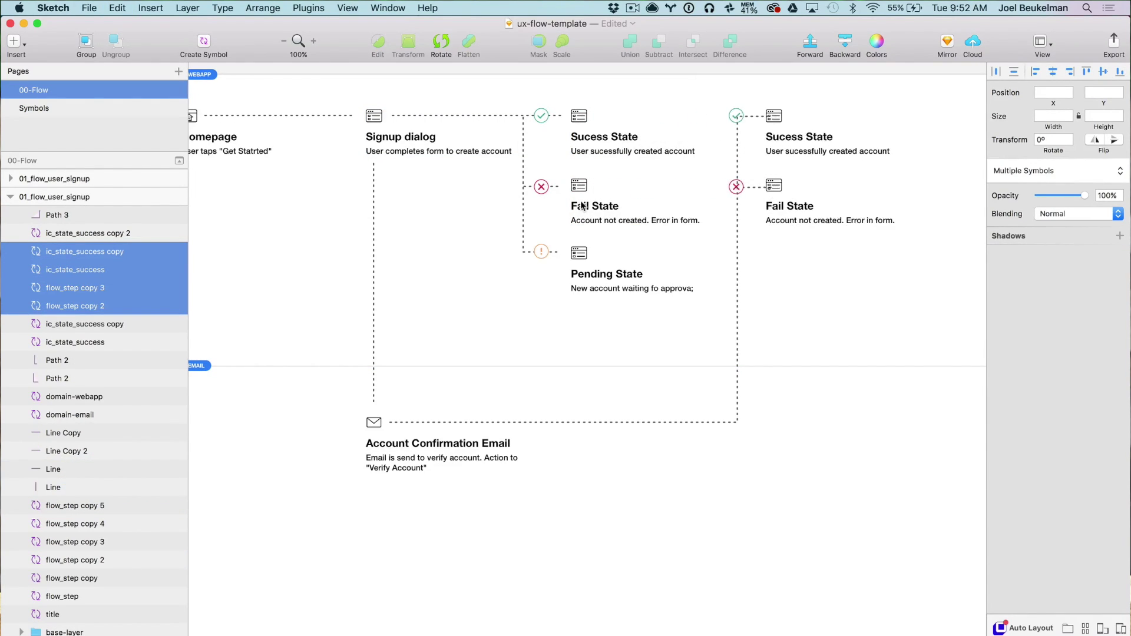
click(840, 241)
Retitle the copied Sucess State step at the end of the email connector as "Verified Email".
scroll(767, 245, right, 2)
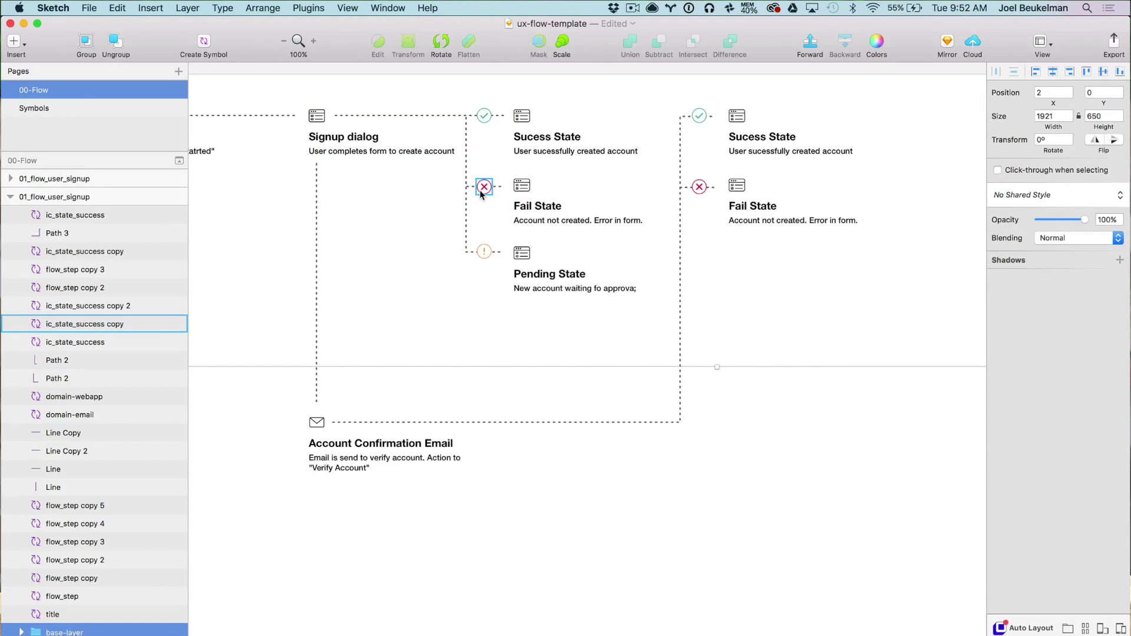
drag(641, 346, 557, 347)
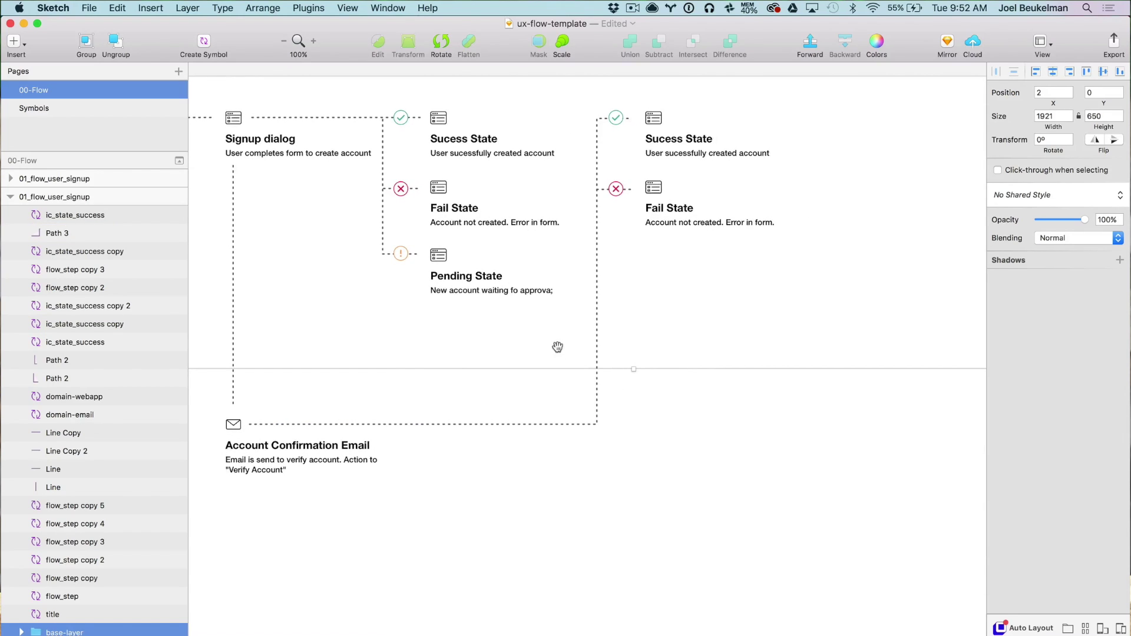
scroll(672, 324, up, 1)
click(672, 157)
click(1056, 211)
double_click(1056, 230)
text(Veri)
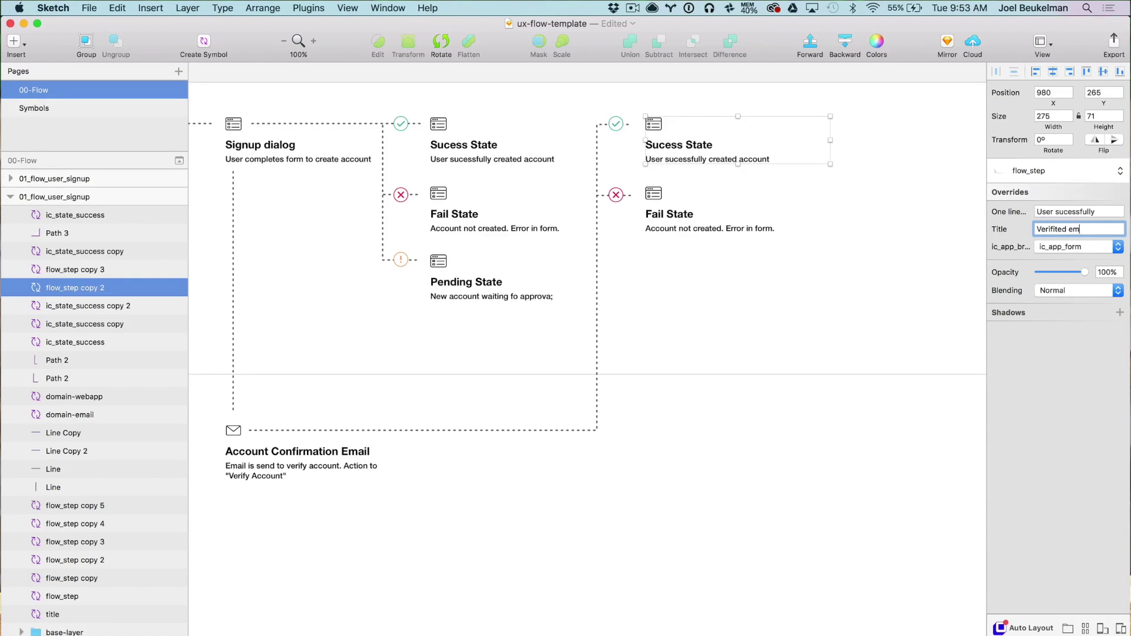
text(fited Email)
key(Return)
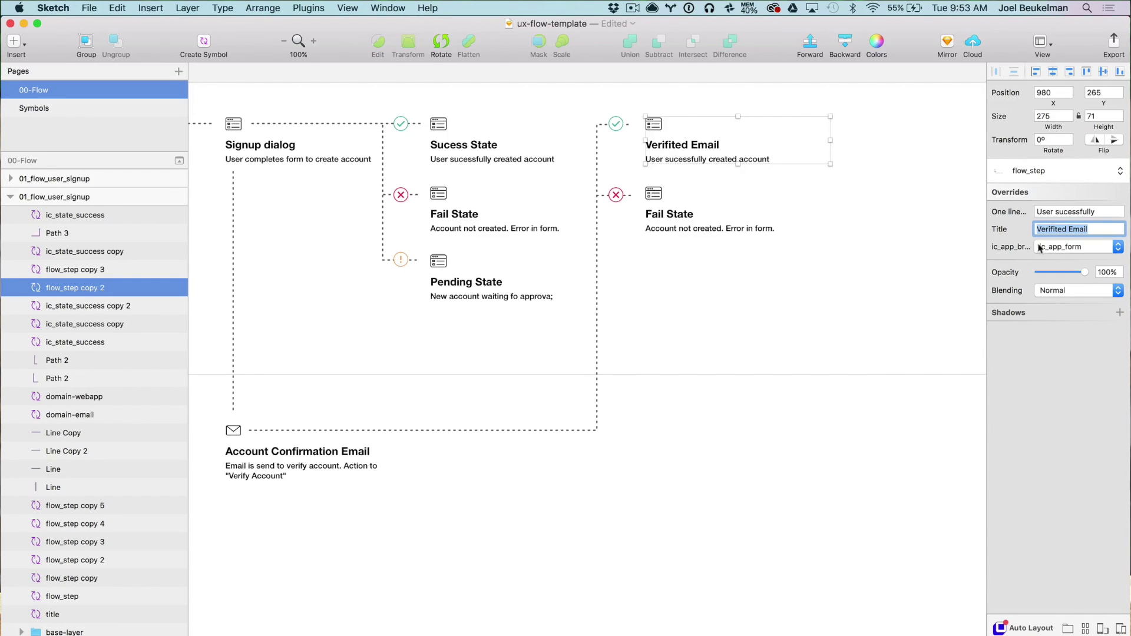
click(1055, 229)
click(721, 210)
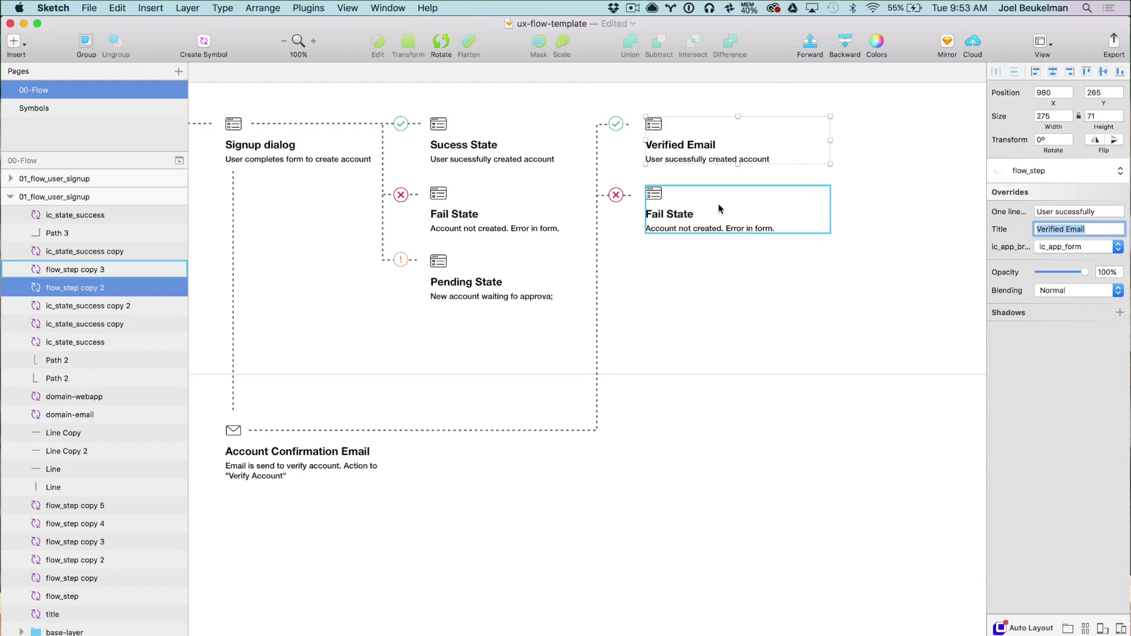
Retitle the copied Fail State step on the email connector's branch as "Not verified".
click(1038, 229)
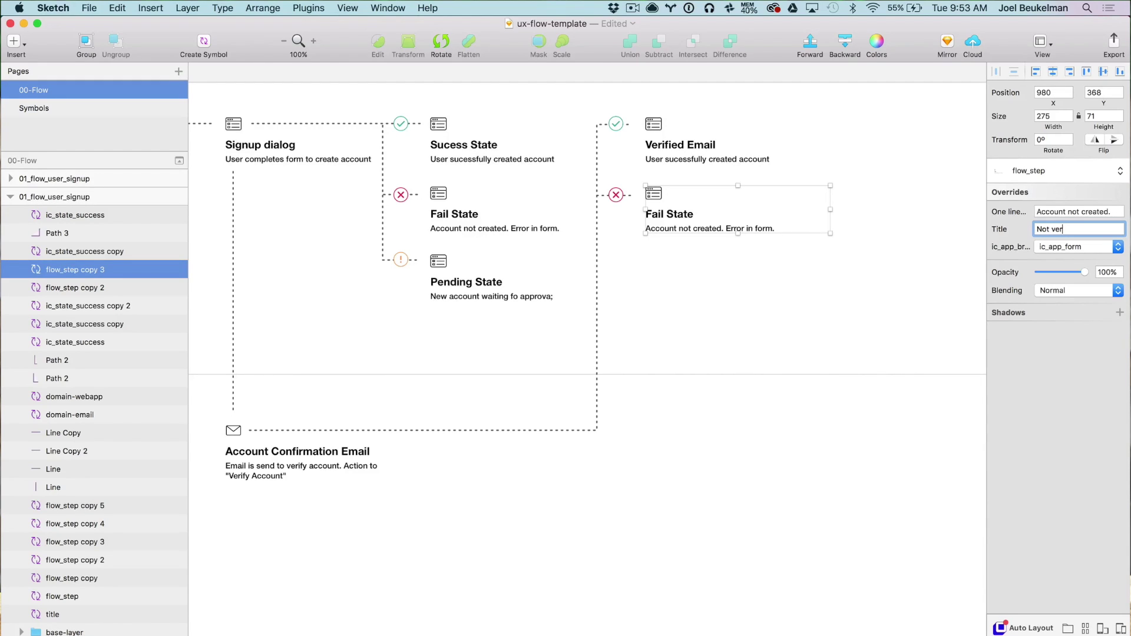
text(Not verified)
key(Return)
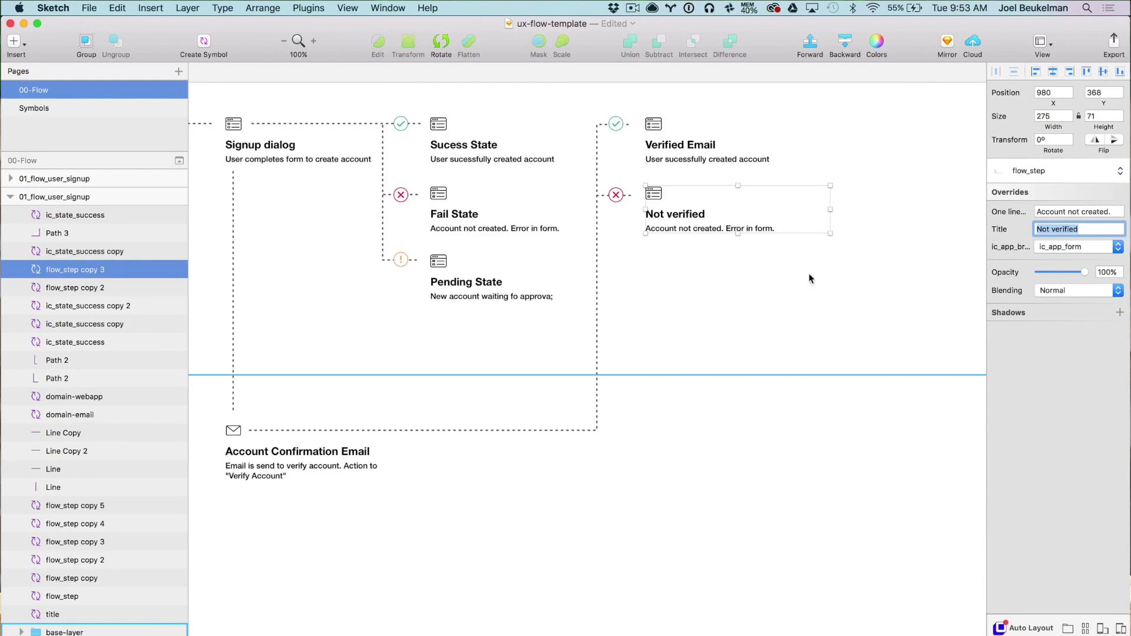
click(671, 307)
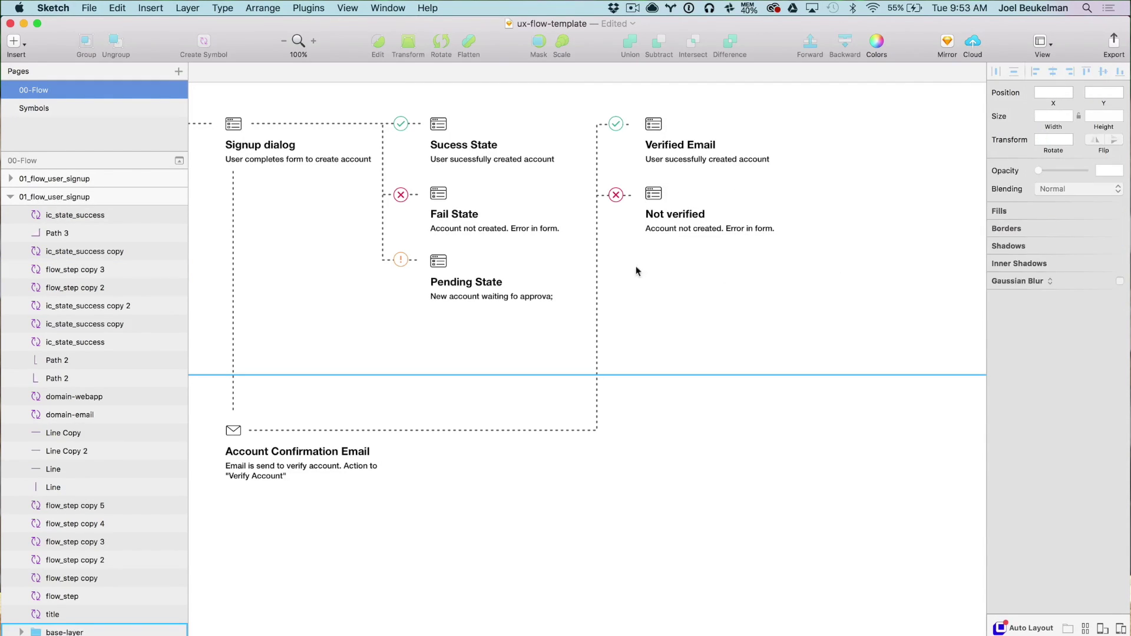
Delete the "Not verified" step together with its error icon and the dashed branch line leading to it.
click(624, 194)
shift+click(660, 216)
drag(660, 215, 521, 480)
key(BackSpace)
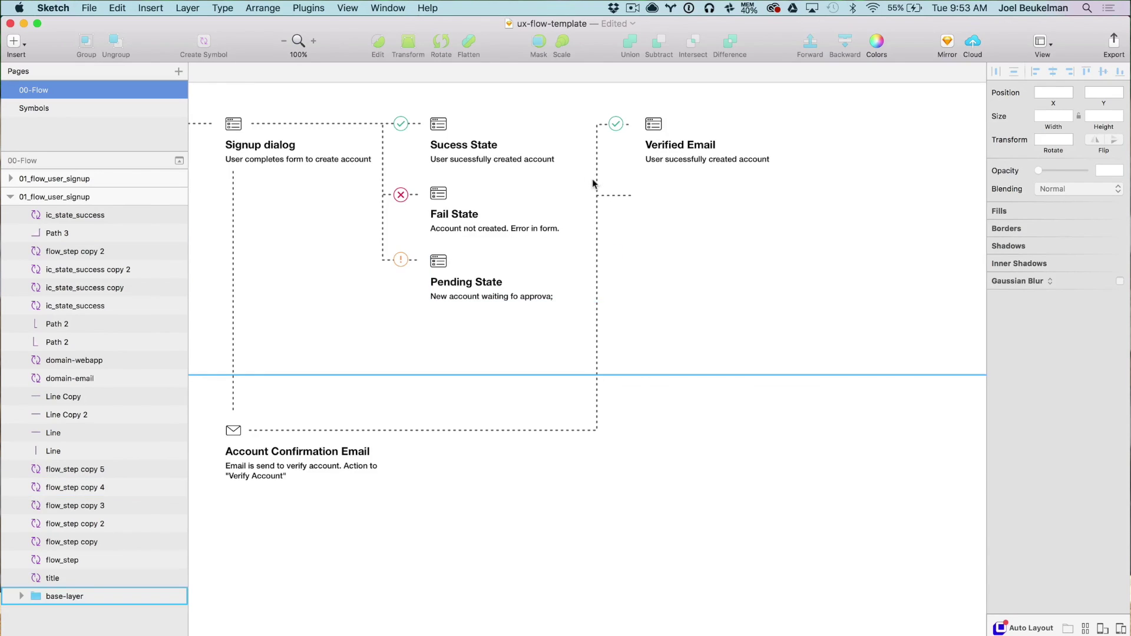
click(615, 195)
key(Escape)
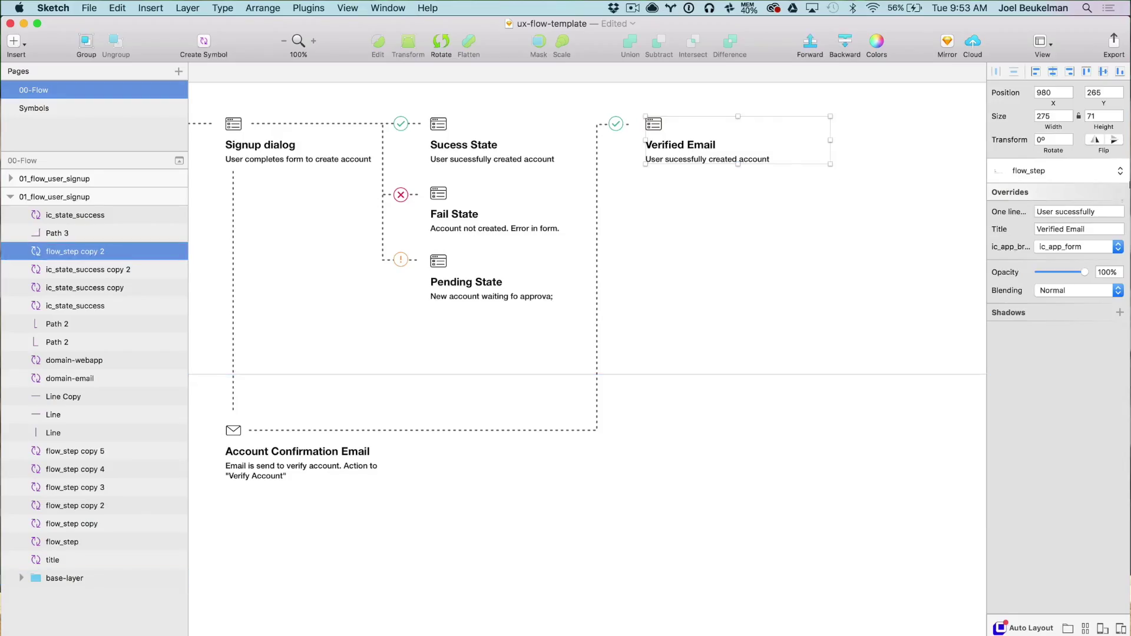
click(1089, 176)
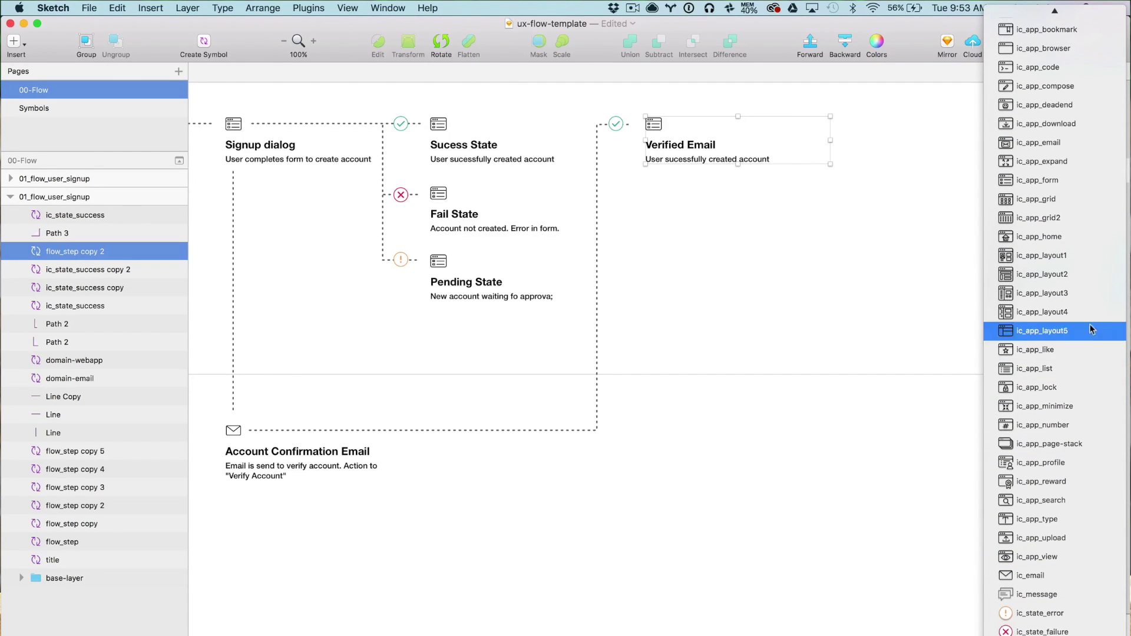
click(1071, 255)
key(super+z)
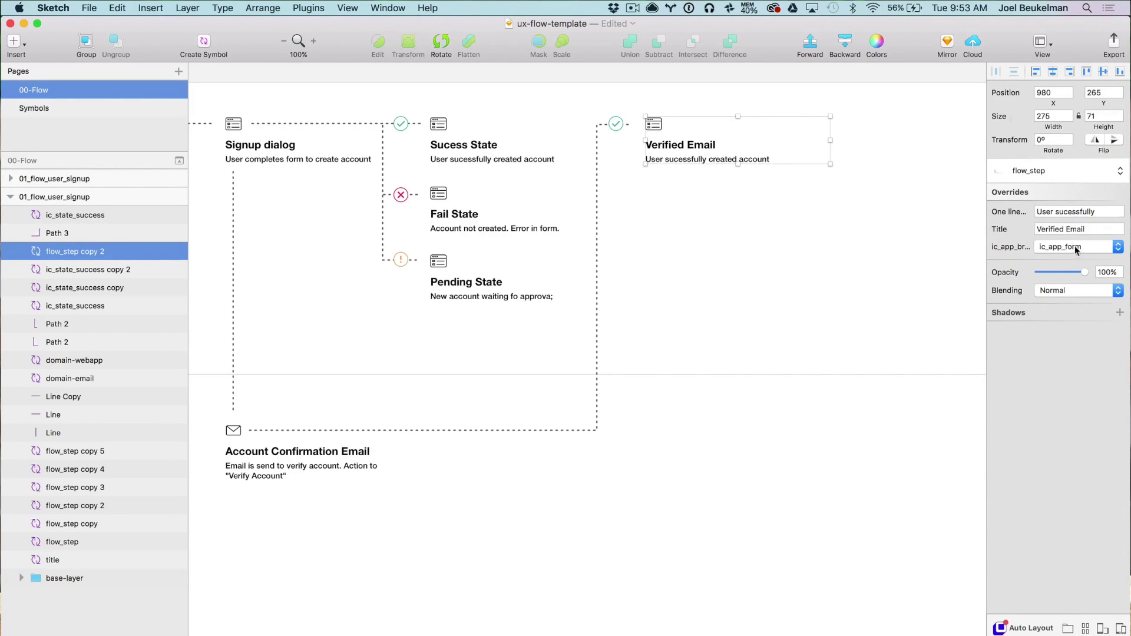
Change the Verified Email step's icon override to ic_app_layout1.
click(1075, 246)
scroll(1081, 216, up, 1)
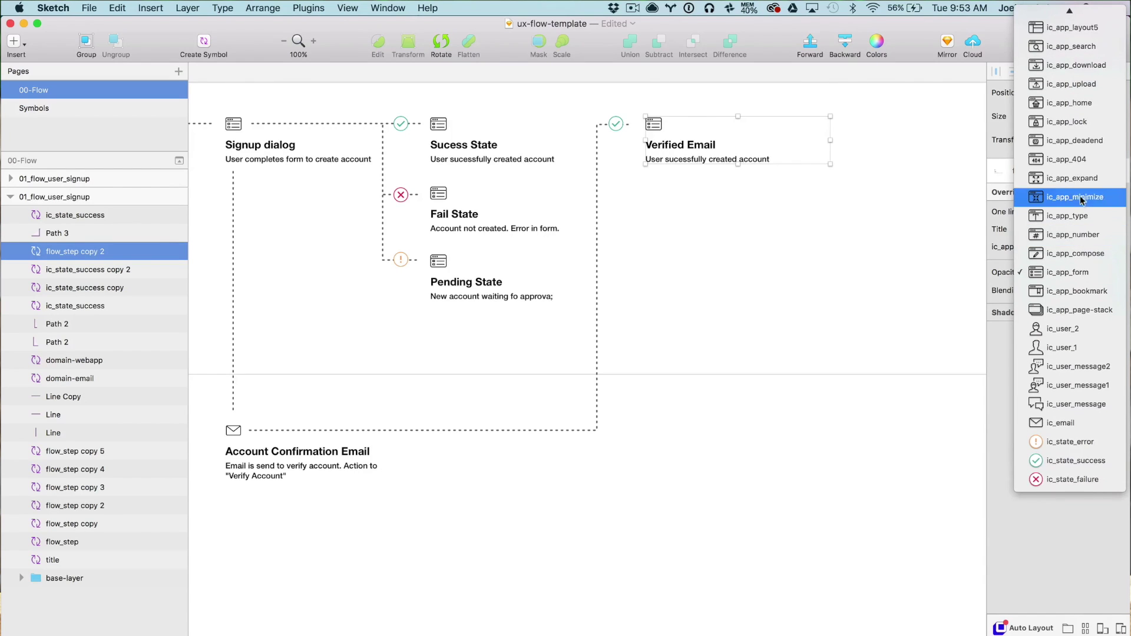
scroll(1081, 146, up, 6)
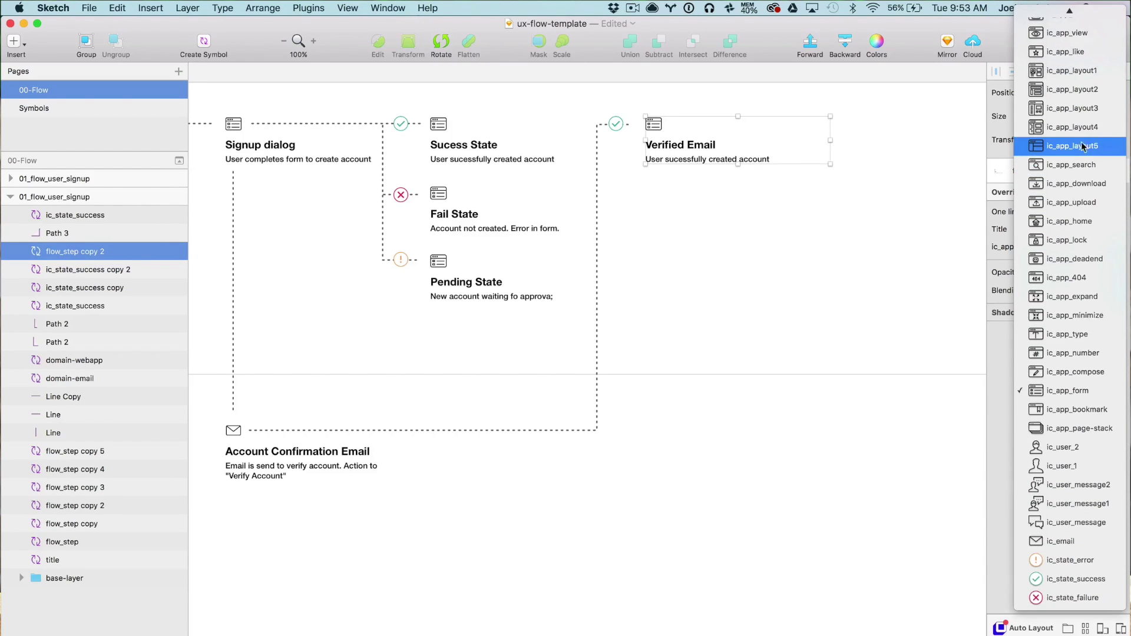
click(1074, 71)
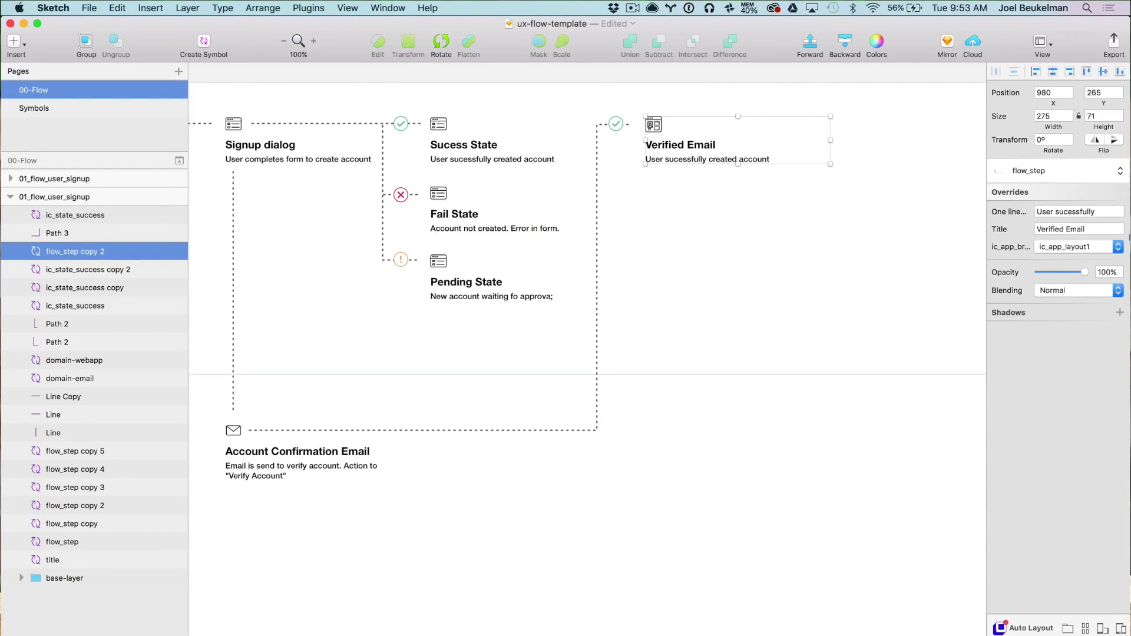
Retitle the Verified Email step as "Verified Account" and start its one-line description with "User verifies account and resolves to".
click(1082, 228)
click(1094, 210)
text(Us)
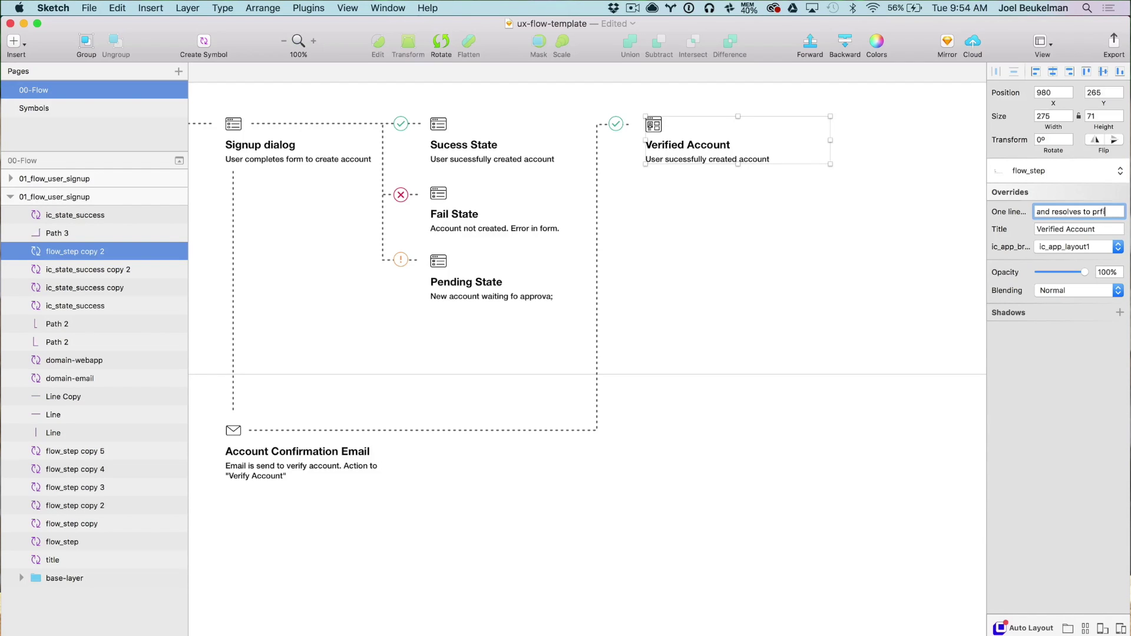
key(Return)
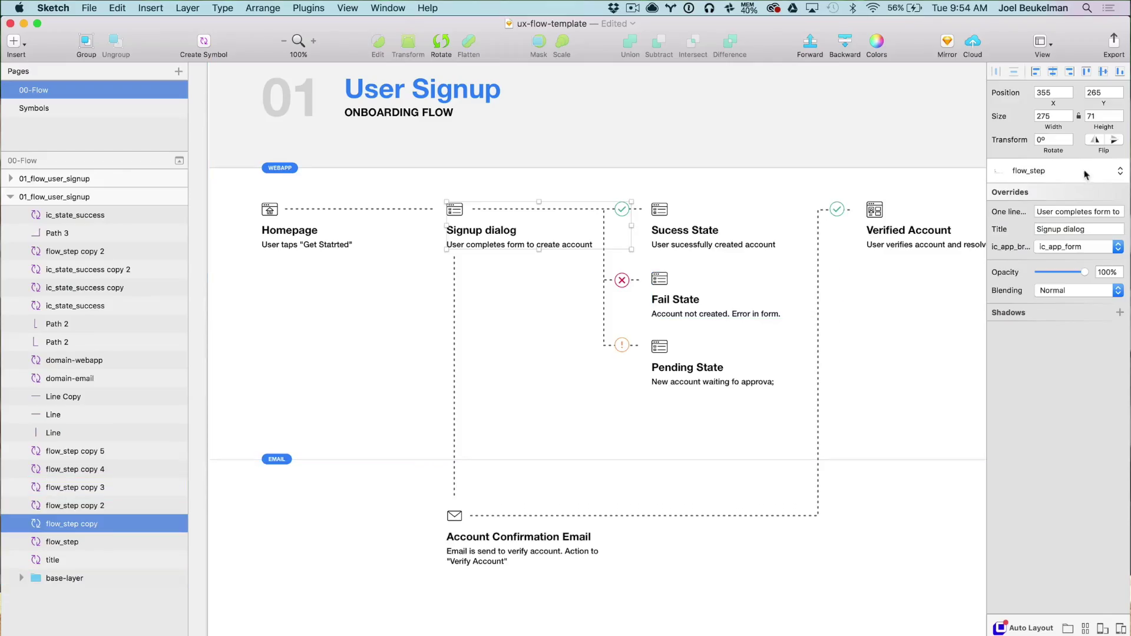
Swap the Signup dialog step to the flow_step-bullets symbol at its original size and shorten the vertical connector to start below its bullets.
click(1086, 173)
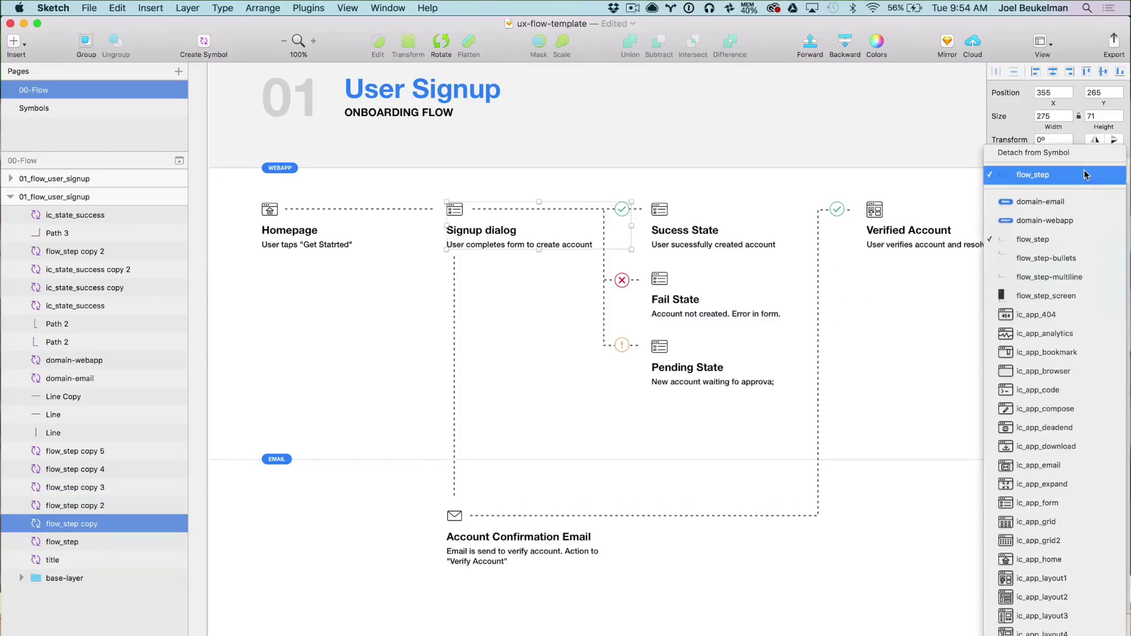
click(1055, 258)
right_click(499, 230)
click(537, 607)
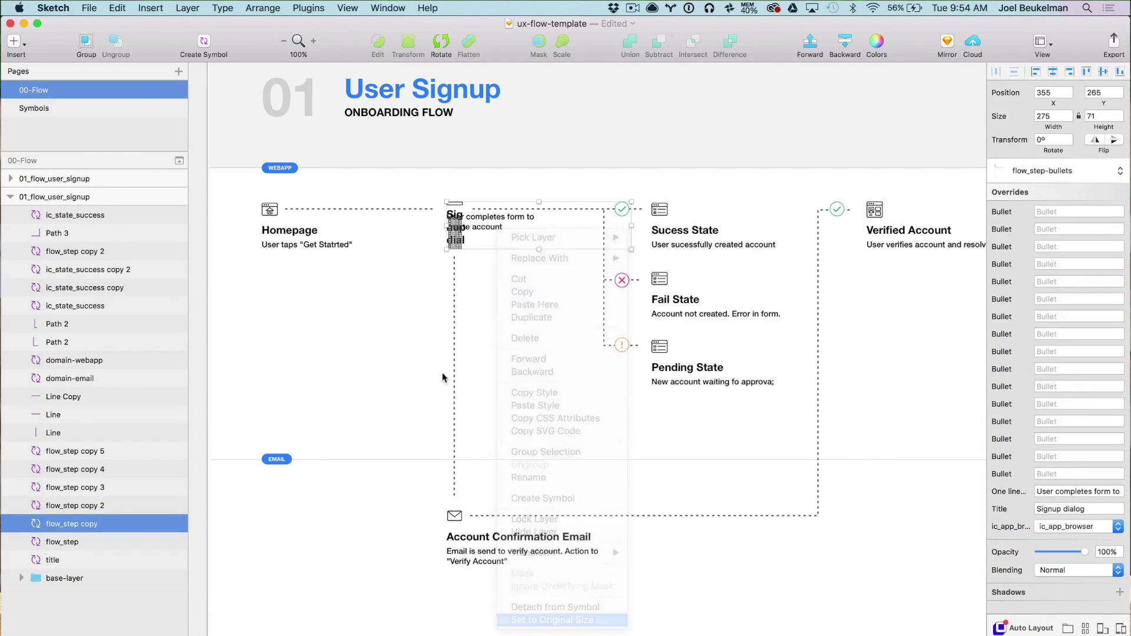
click(454, 269)
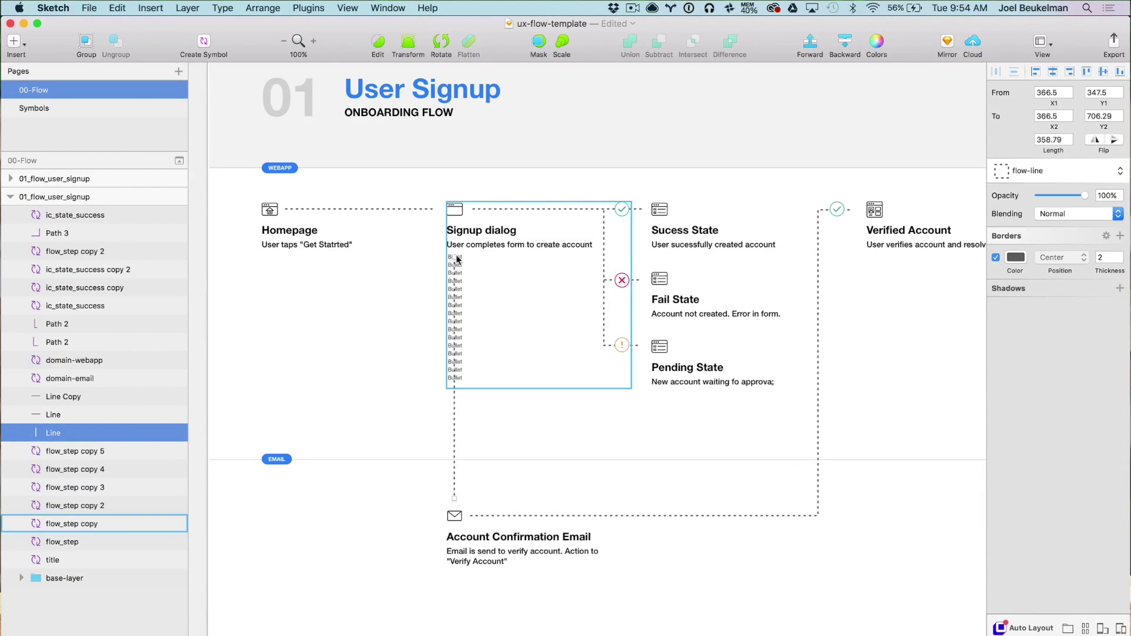
drag(455, 257, 455, 261)
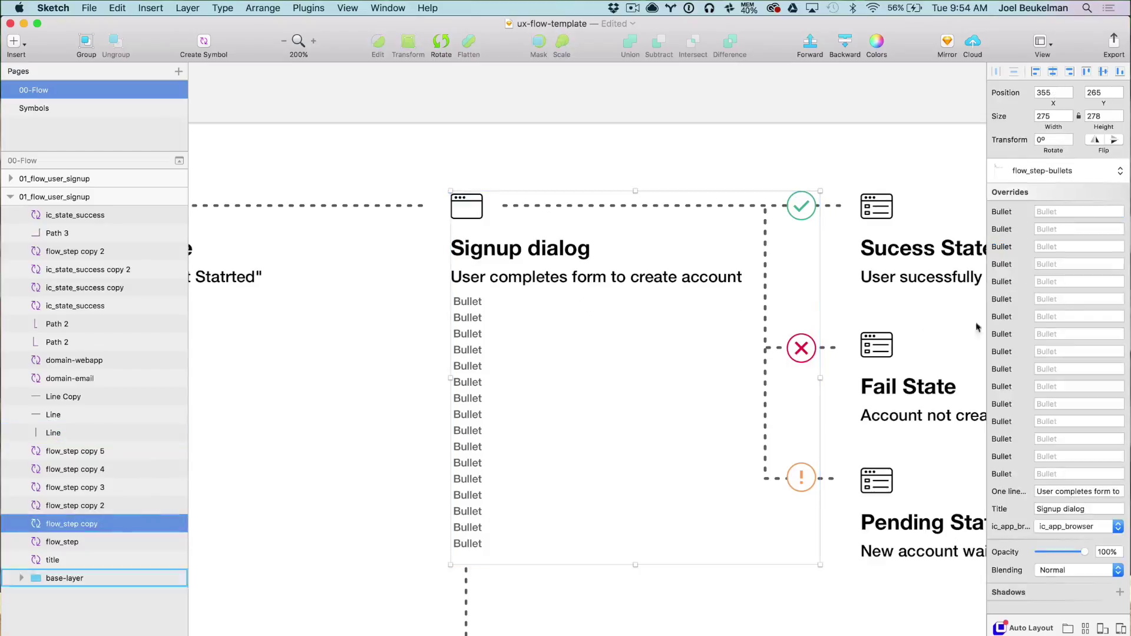
Fill the Signup dialog's first five bullets with First name, Last name, Email, Phone Number and SS#.
click(1051, 473)
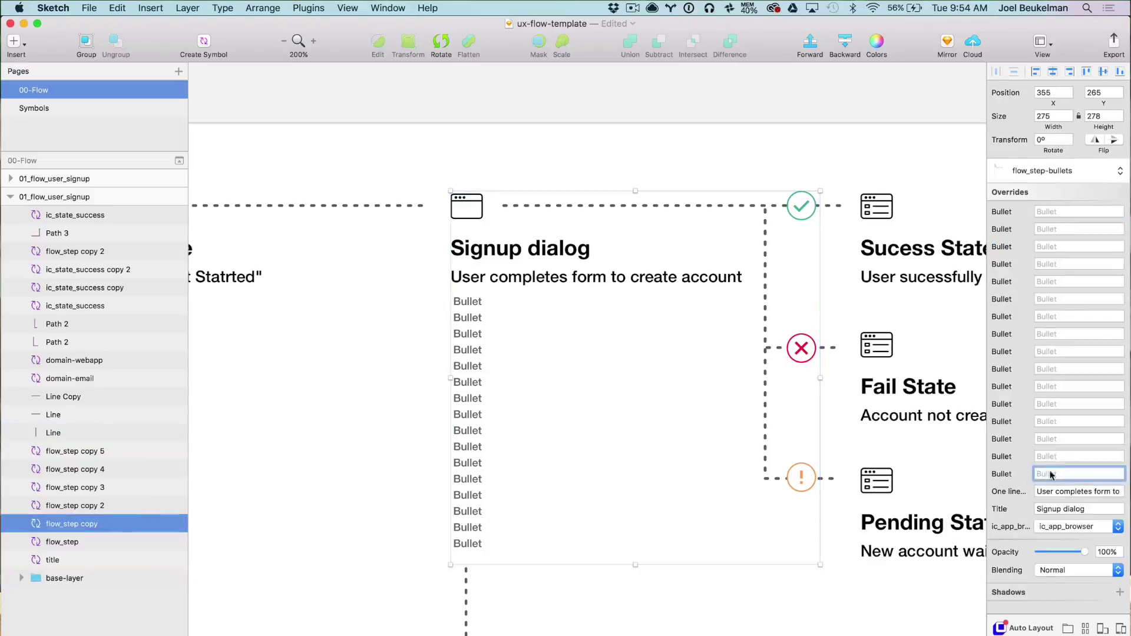
click(1079, 457)
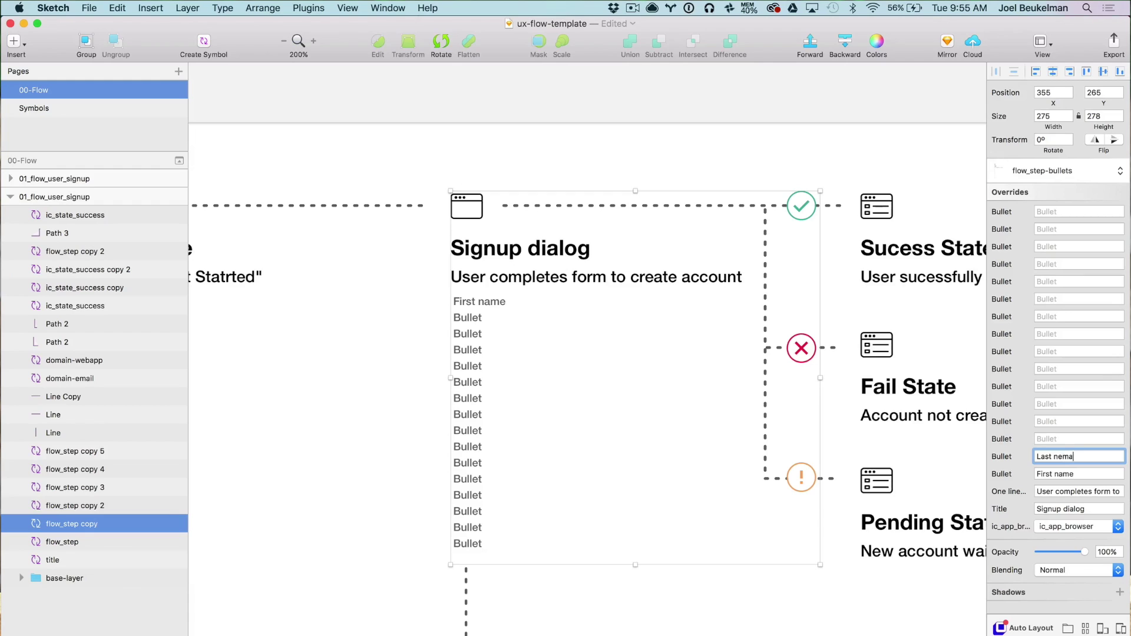
click(1077, 438)
text(email)
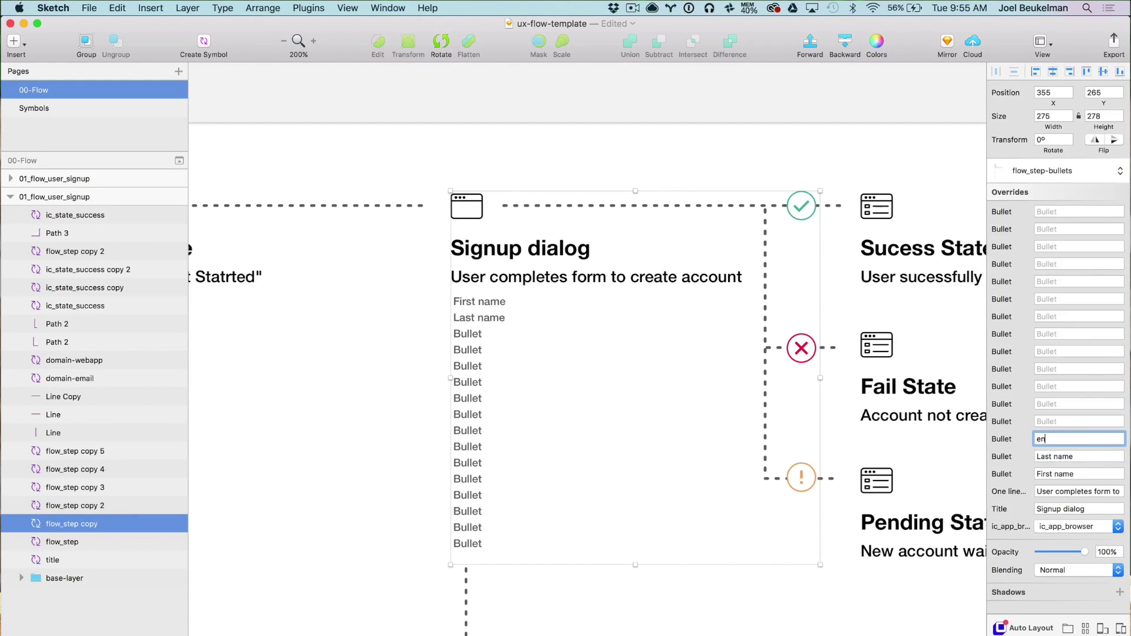
click(1060, 419)
text(Phone Number)
key(Return)
click(1054, 405)
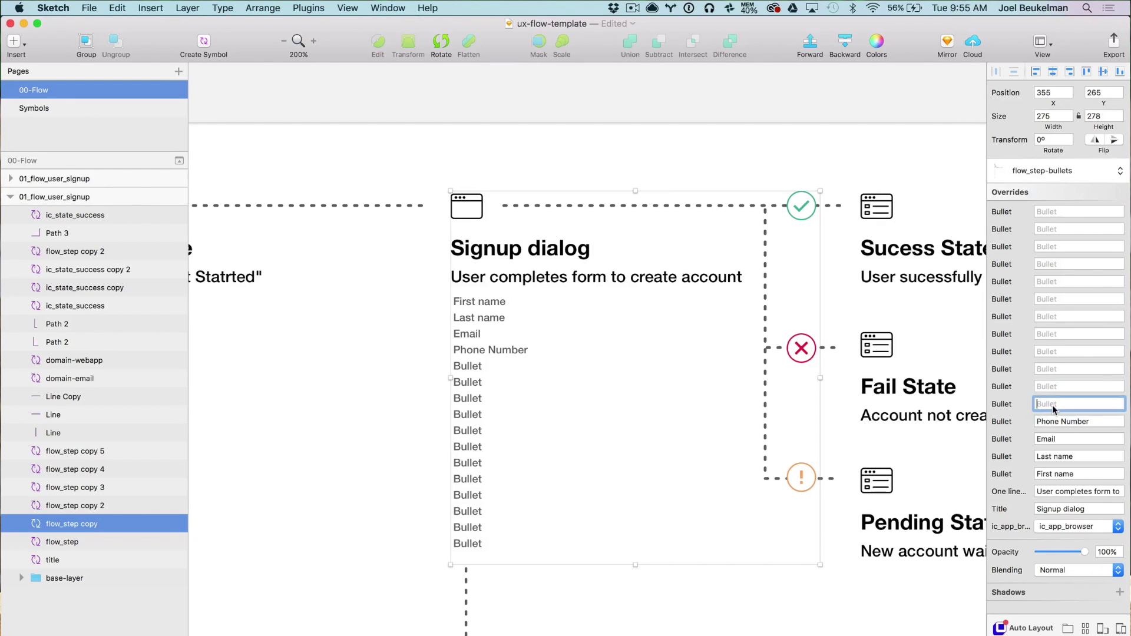
text(SS)
text(N)
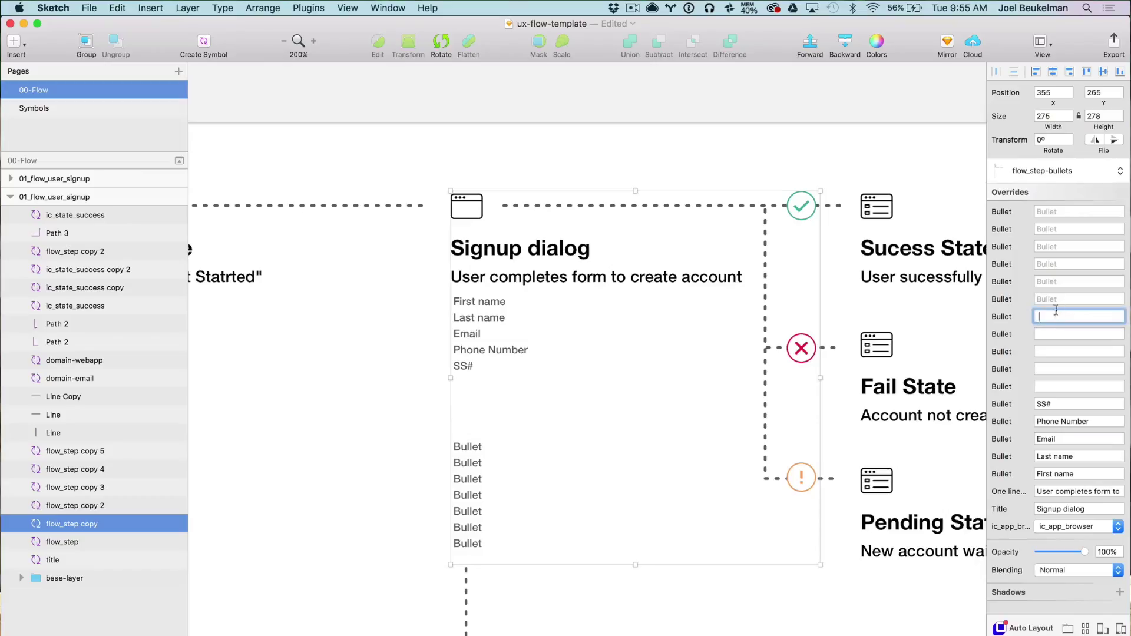
Blank the Signup dialog's remaining unused bullets and extend the vertical connector's upper end to just below SS#.
click(1055, 298)
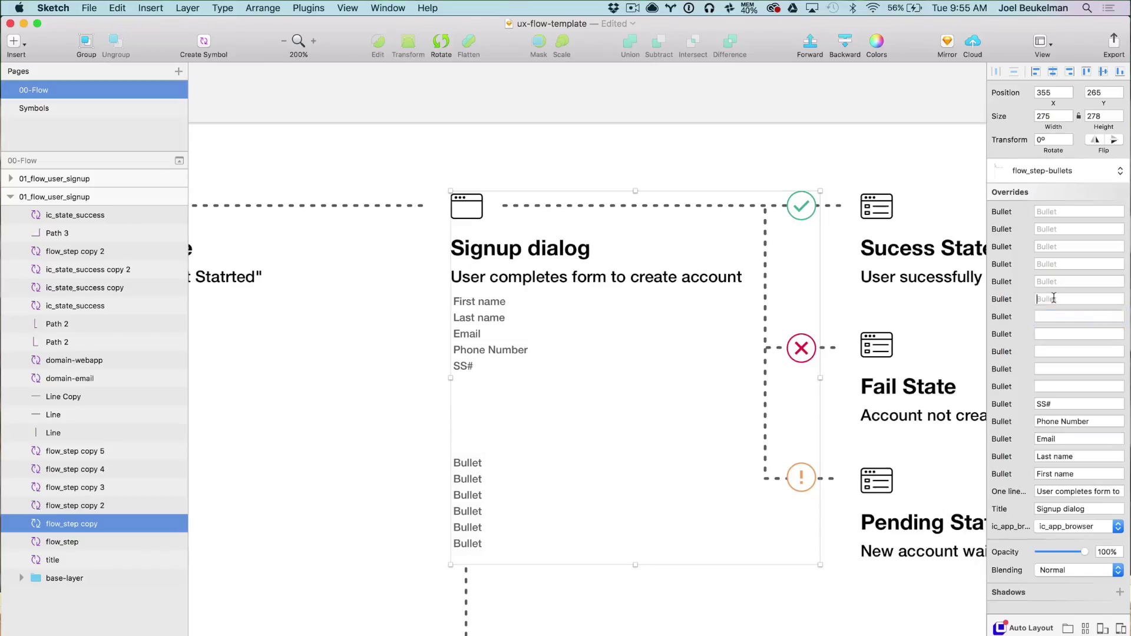
click(1054, 281)
click(1053, 263)
click(1050, 245)
click(1048, 228)
click(1048, 213)
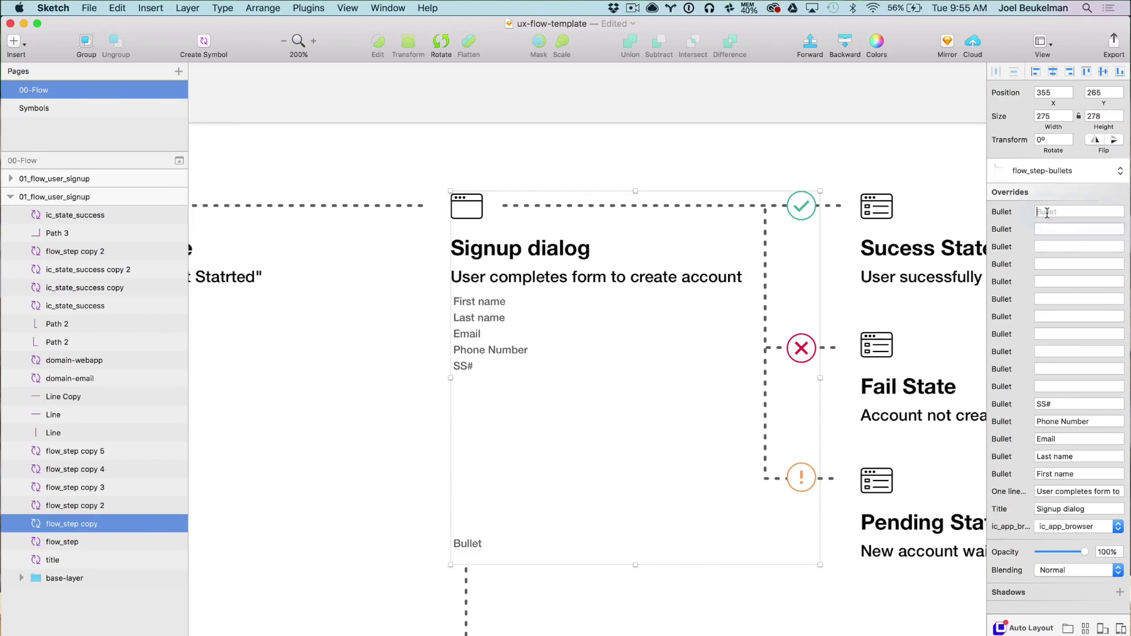
click(466, 589)
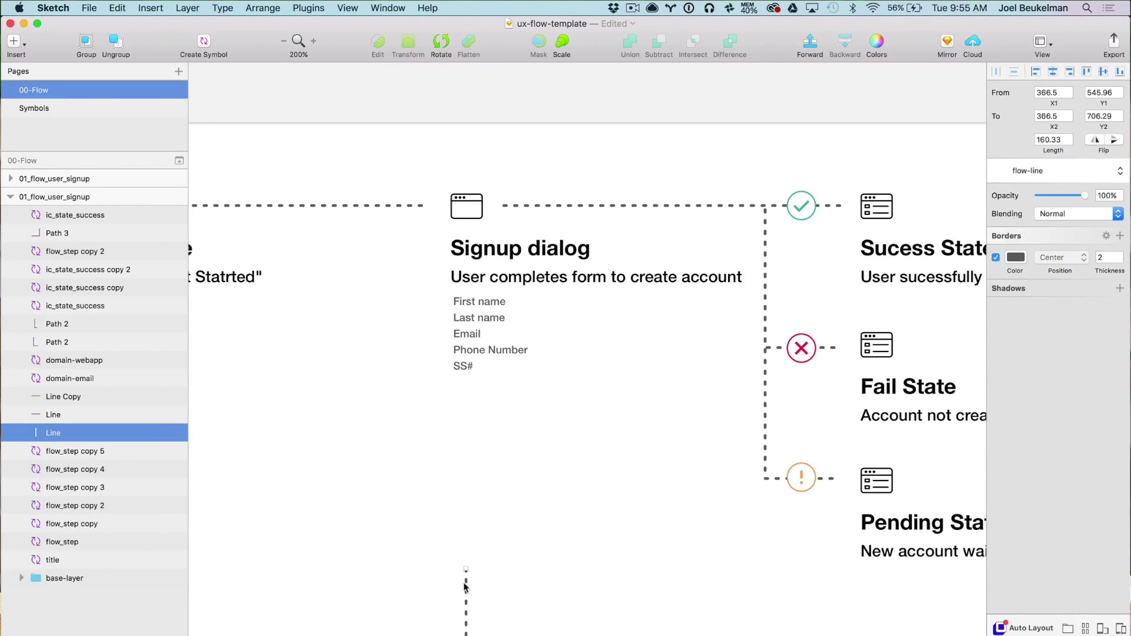
drag(467, 569, 472, 418)
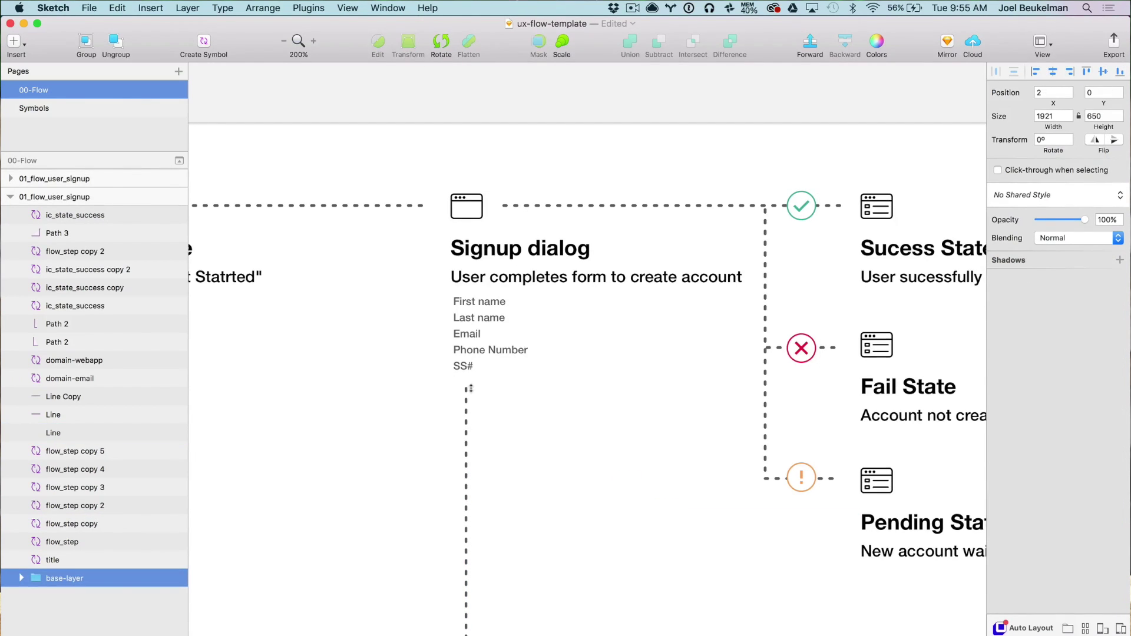